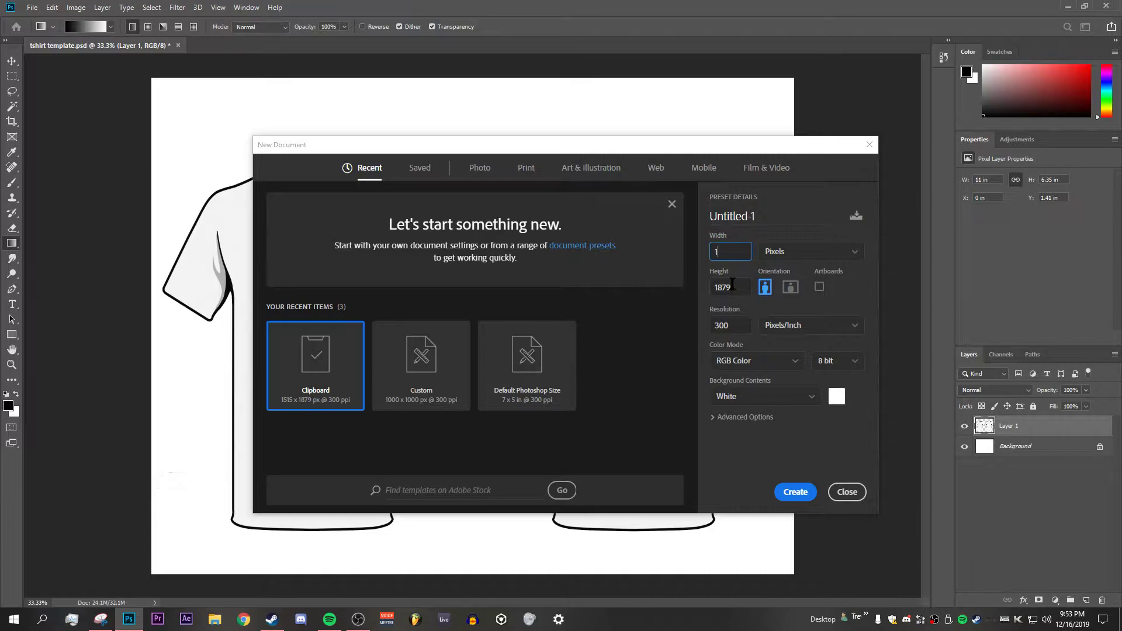
# - Create a new white document 1000 pixels wide and 1000 pixels high at 300 pixels per inch
pyautogui.press('Tab')
pyautogui.write('10')
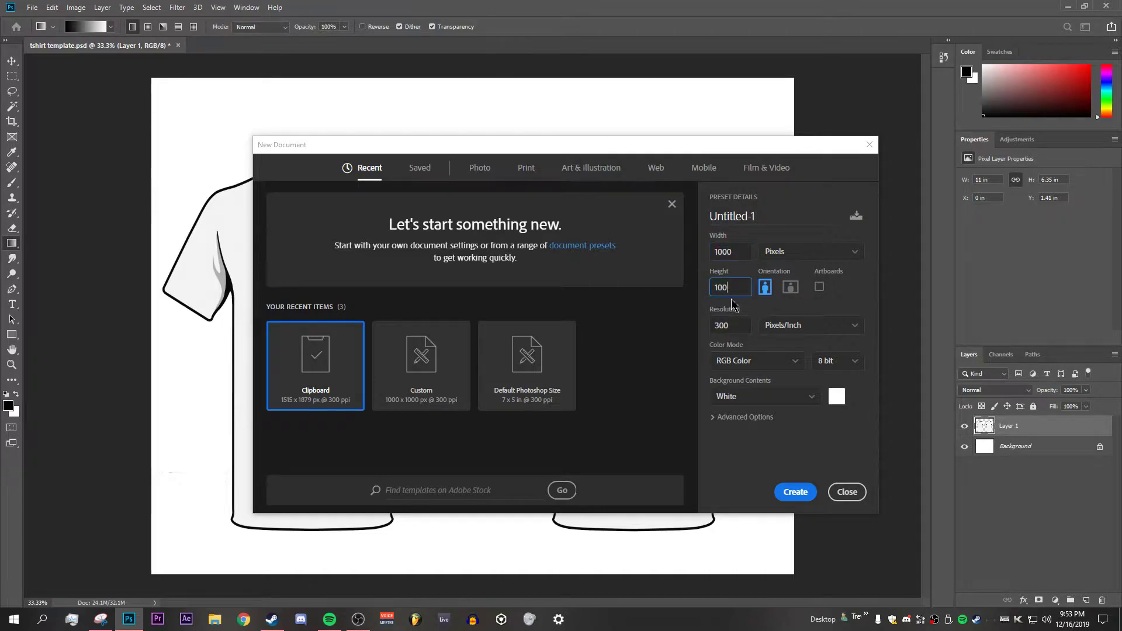
pyautogui.write('00')
pyautogui.press('Tab')
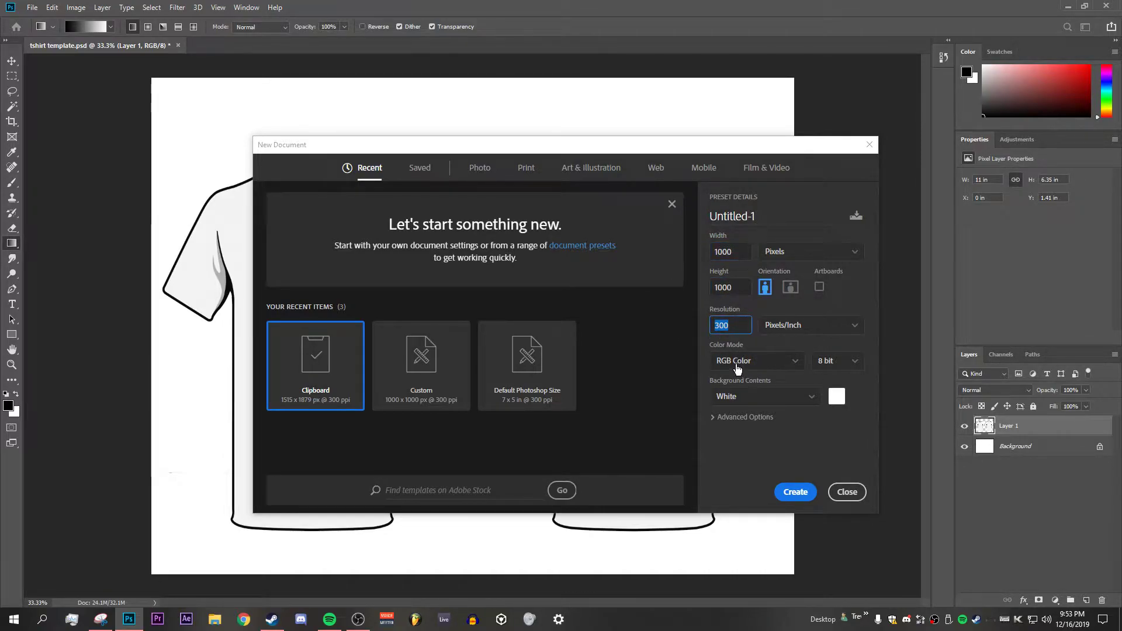
pyautogui.click(794, 492)
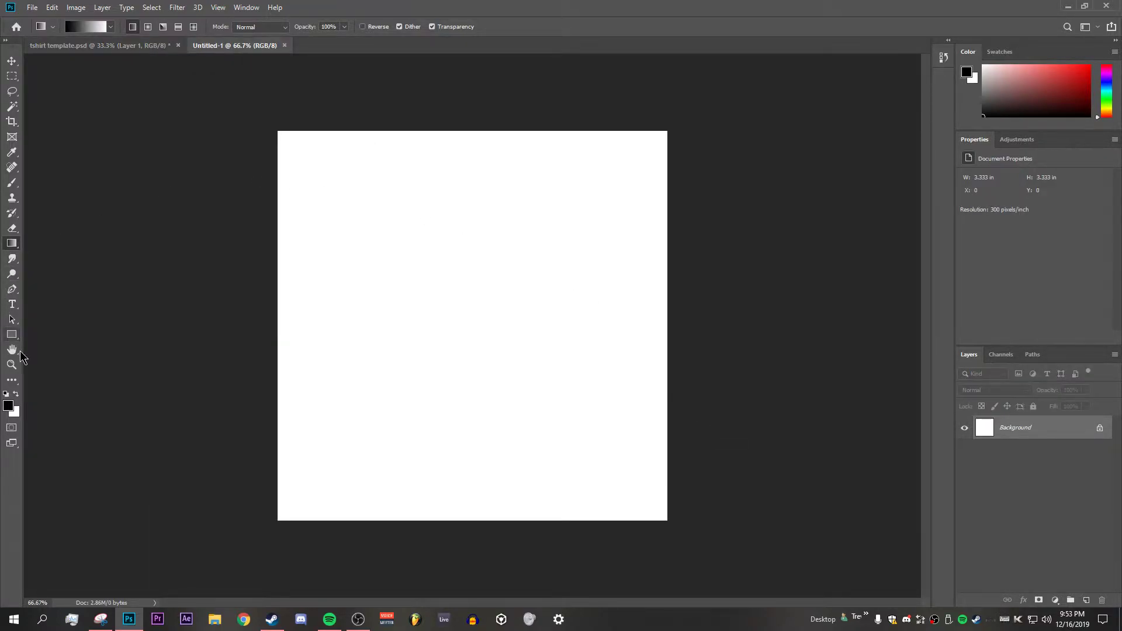
# - Create a black rectangle shape 300 px wide and 1000 px high near the canvas's left side
pyautogui.click(12, 334)
pyautogui.click(425, 208)
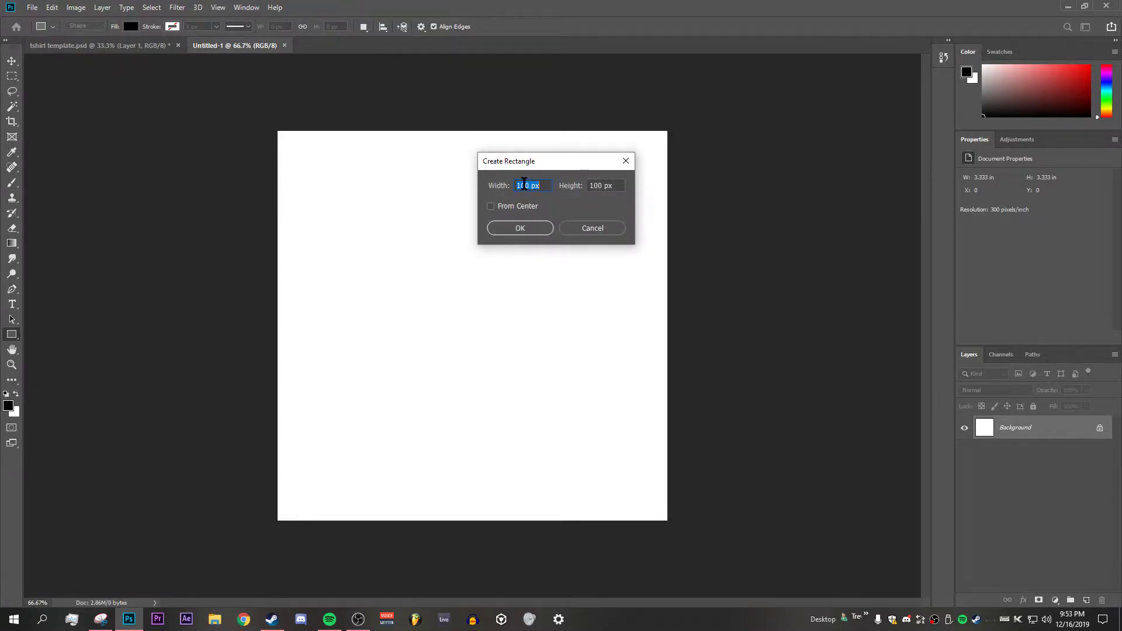
pyautogui.click(601, 186)
pyautogui.doubleClick(526, 185)
pyautogui.write('30')
pyautogui.click(518, 229)
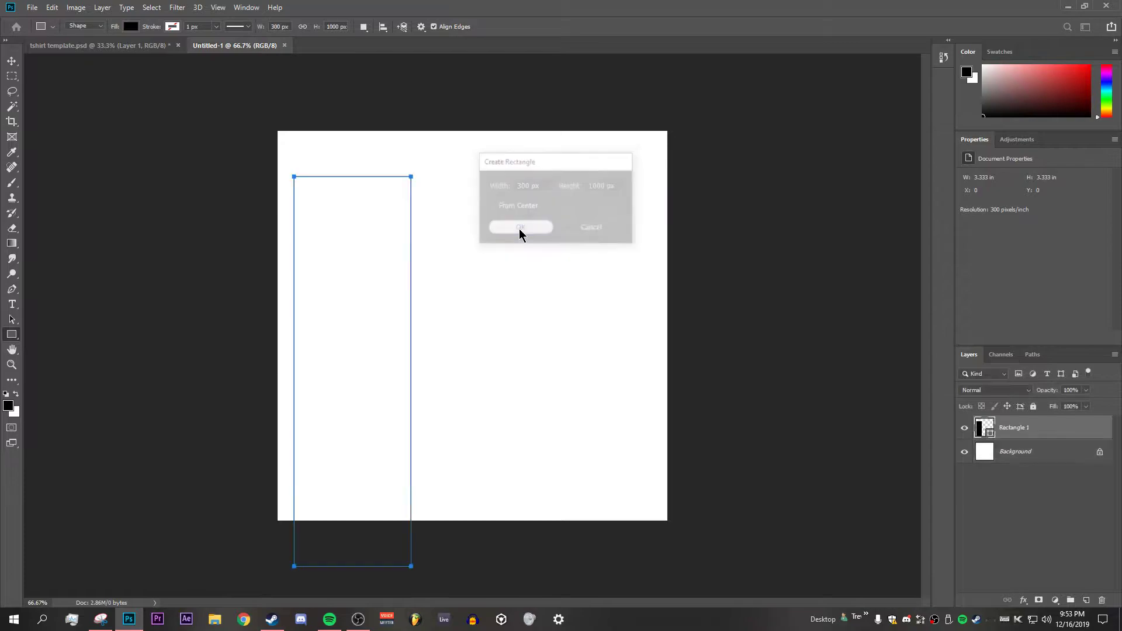
# - Add four more 300 × 1000 px rectangles, staggered across the middle and right of the canvas
pyautogui.click(424, 174)
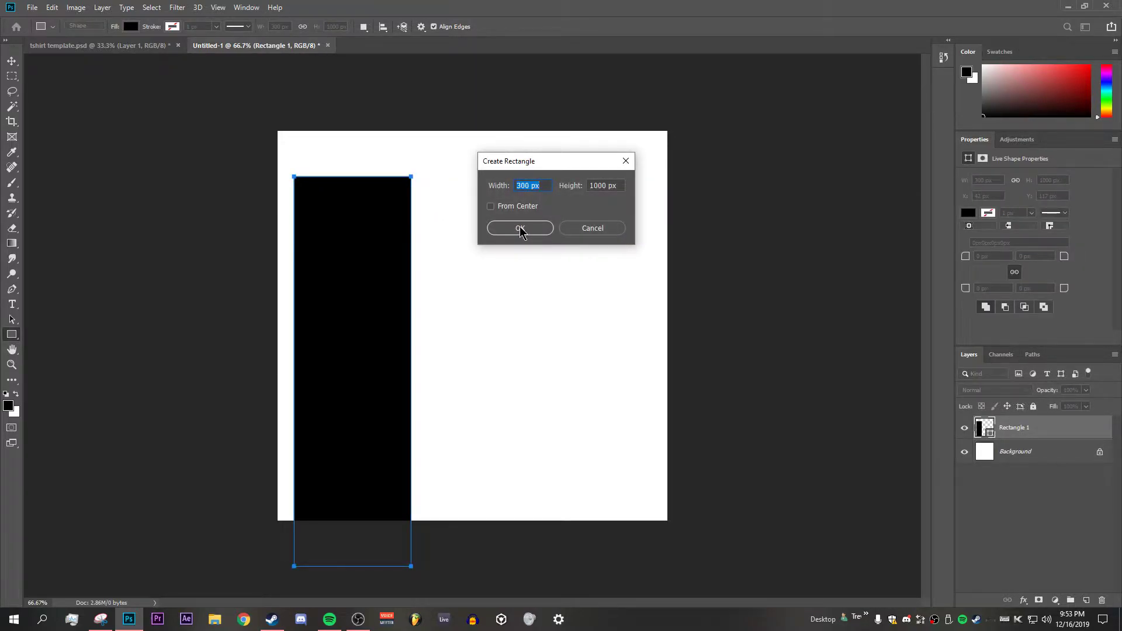
pyautogui.click(520, 229)
pyautogui.click(490, 157)
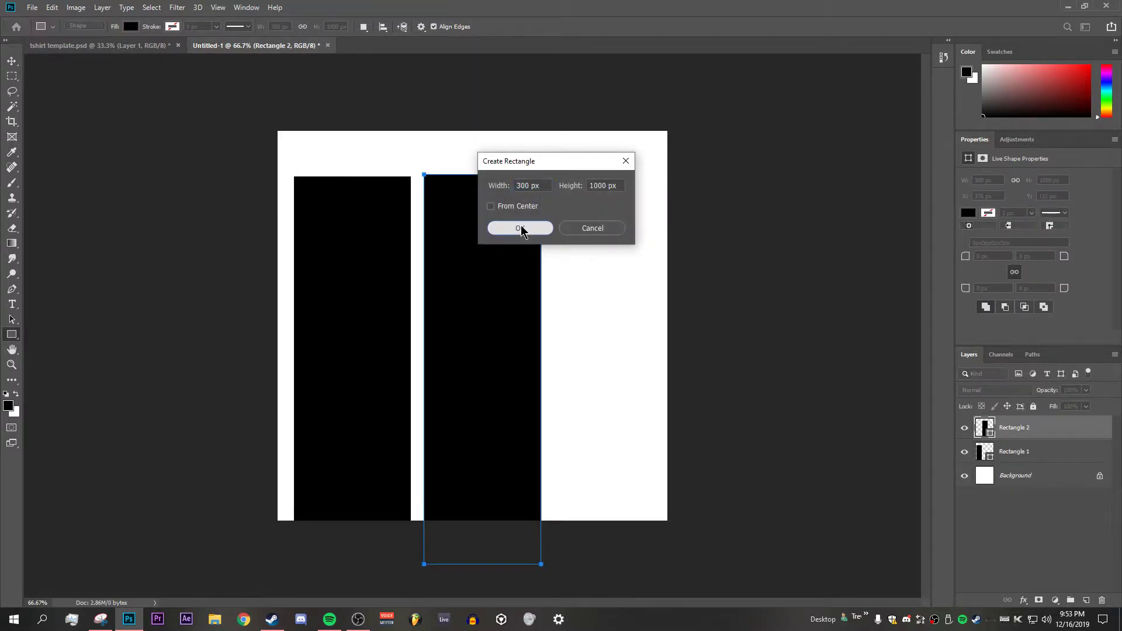
pyautogui.click(520, 228)
pyautogui.click(543, 143)
pyautogui.click(531, 229)
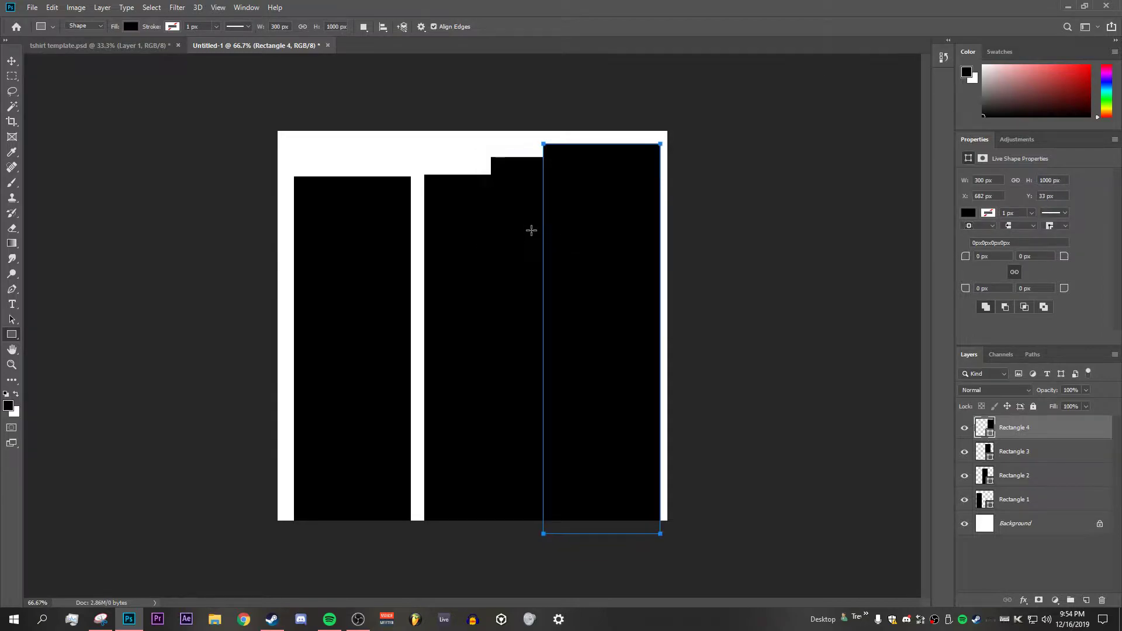
pyautogui.click(395, 157)
pyautogui.click(510, 229)
# - Move Rectangle 1 against the canvas's left edge and place Rectangle 5 beside it at about X 226 px, Y 33 px
pyautogui.press('v')
pyautogui.moveTo(425, 224); pyautogui.dragTo(430, 206)
pyautogui.moveTo(328, 227)
pyautogui.mouseDown()
pyautogui.moveTo(310, 188)
pyautogui.moveTo(313, 213)
pyautogui.moveTo(349, 235)
pyautogui.mouseUp()
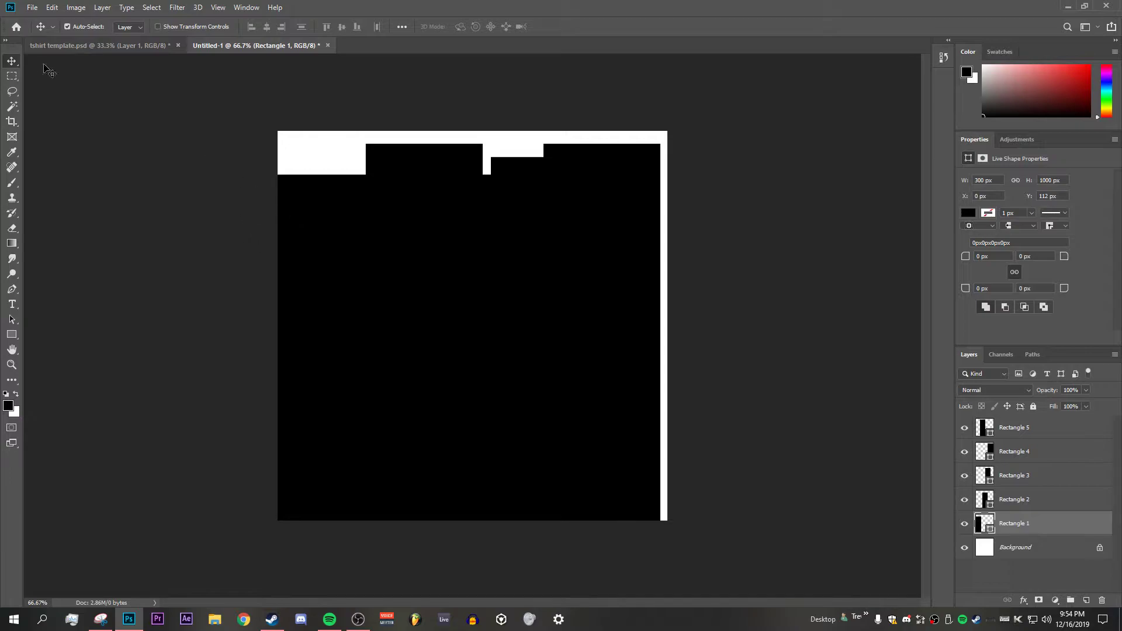
pyautogui.moveTo(358, 191); pyautogui.dragTo(315, 223)
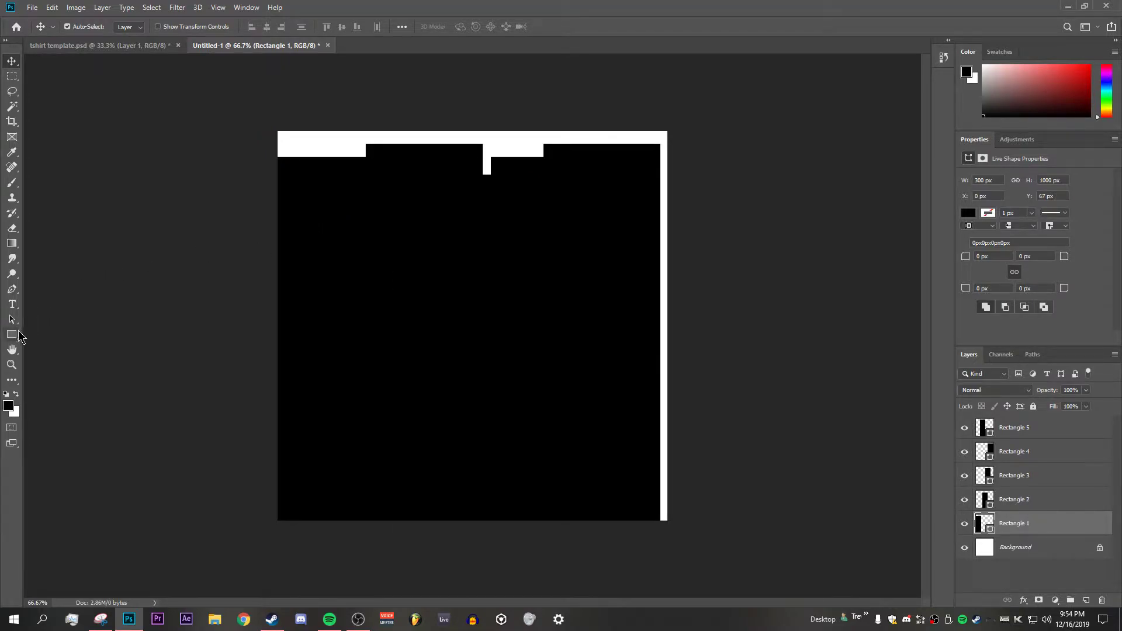
# - Change the fill of the leftmost rectangle to red
pyautogui.click(12, 334)
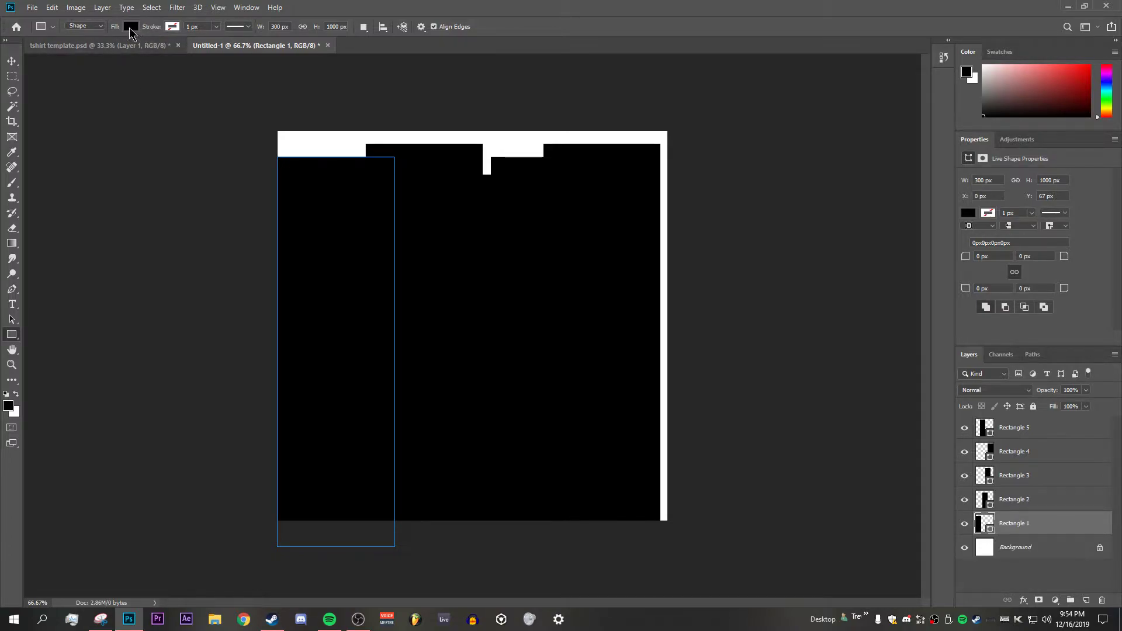
pyautogui.click(129, 30)
pyautogui.click(118, 88)
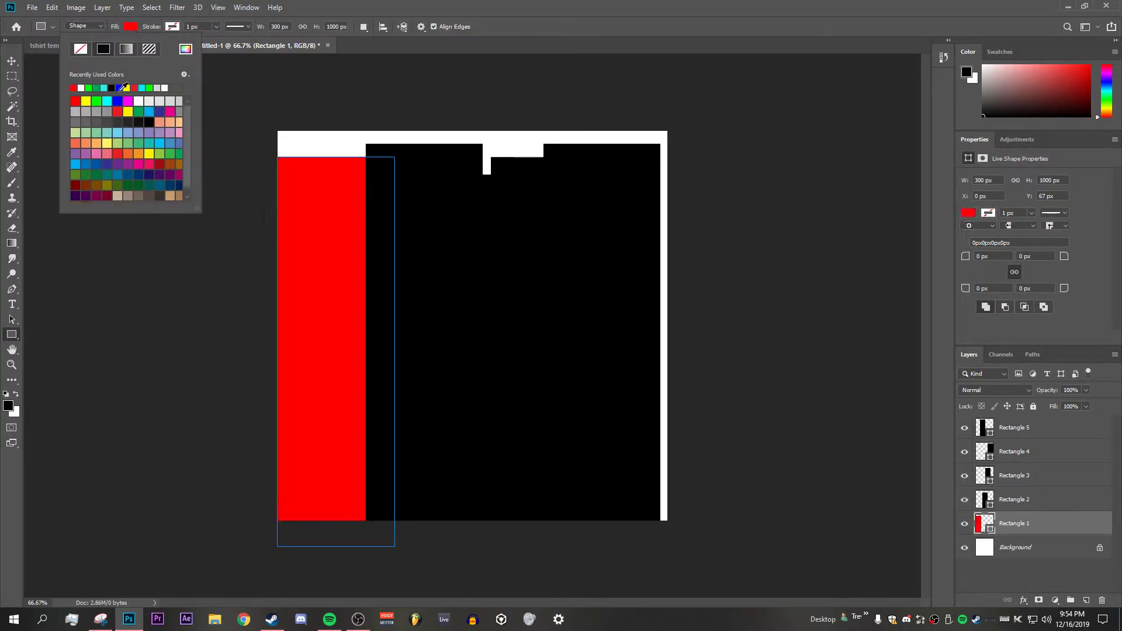
# - Select the rectangle beside the red one and change its fill to yellow
pyautogui.press('v')
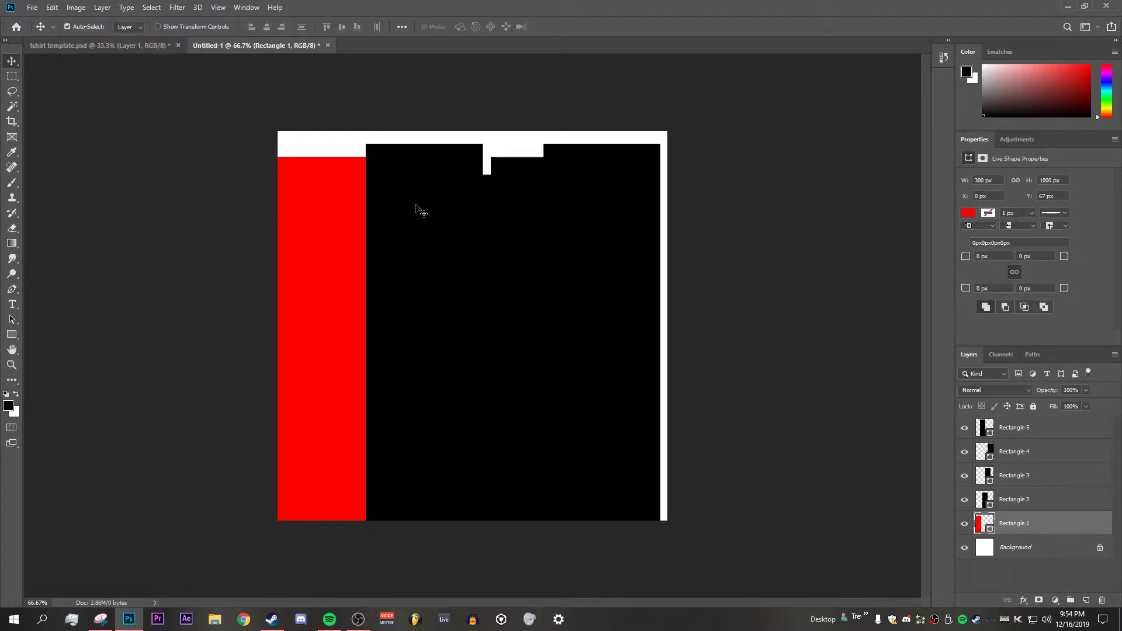
pyautogui.click(416, 206)
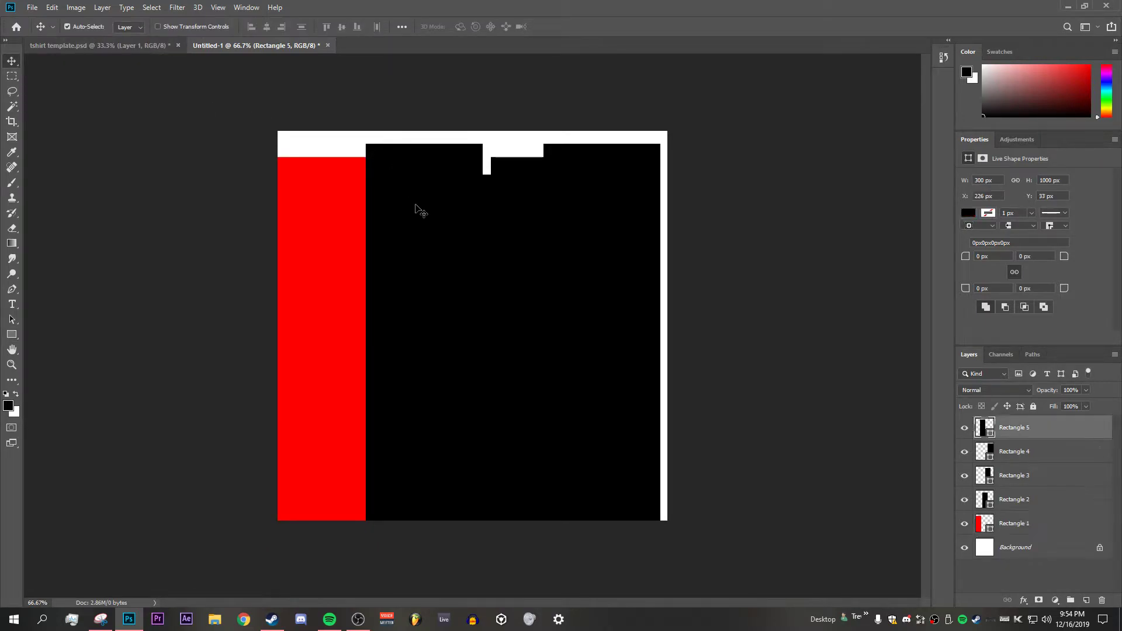
pyautogui.press('u')
pyautogui.click(131, 26)
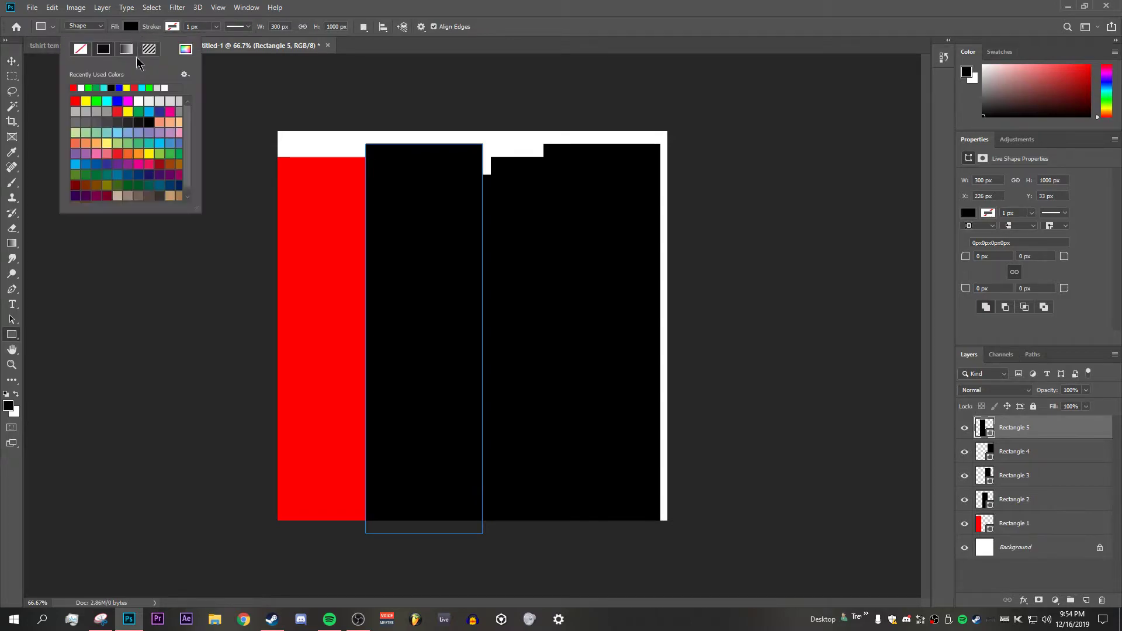
pyautogui.click(127, 88)
pyautogui.click(457, 213)
# - Select the narrow visible strip of Rectangle 2 beside the yellow rectangle and fill it with cyan
pyautogui.press('v')
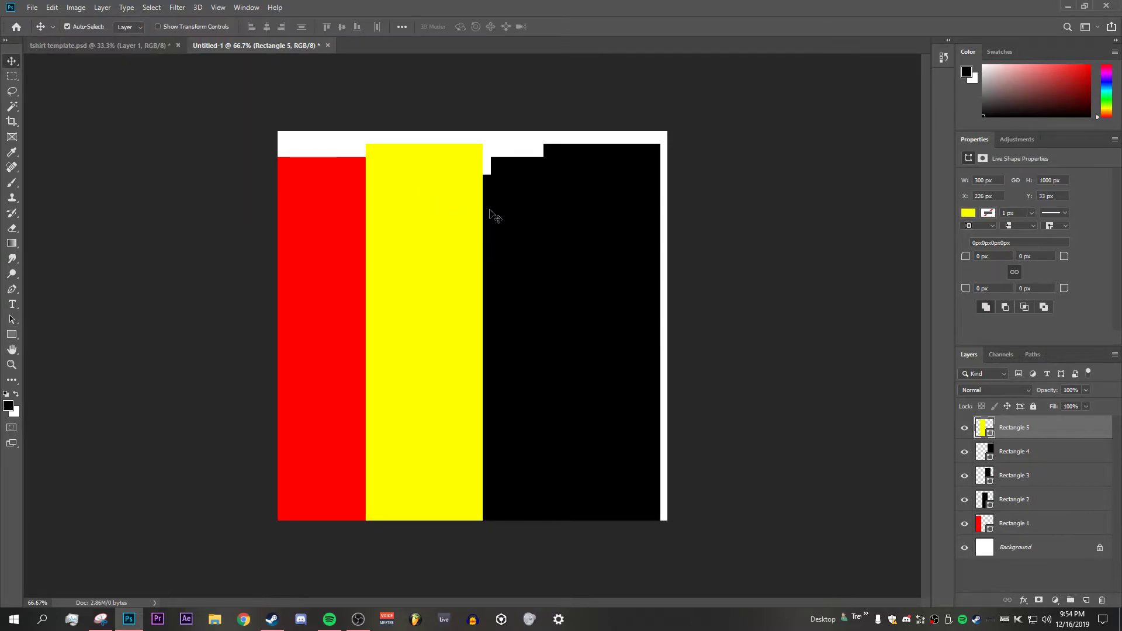
pyautogui.click(489, 213)
pyautogui.press('u')
pyautogui.click(131, 26)
pyautogui.click(88, 88)
pyautogui.click(111, 88)
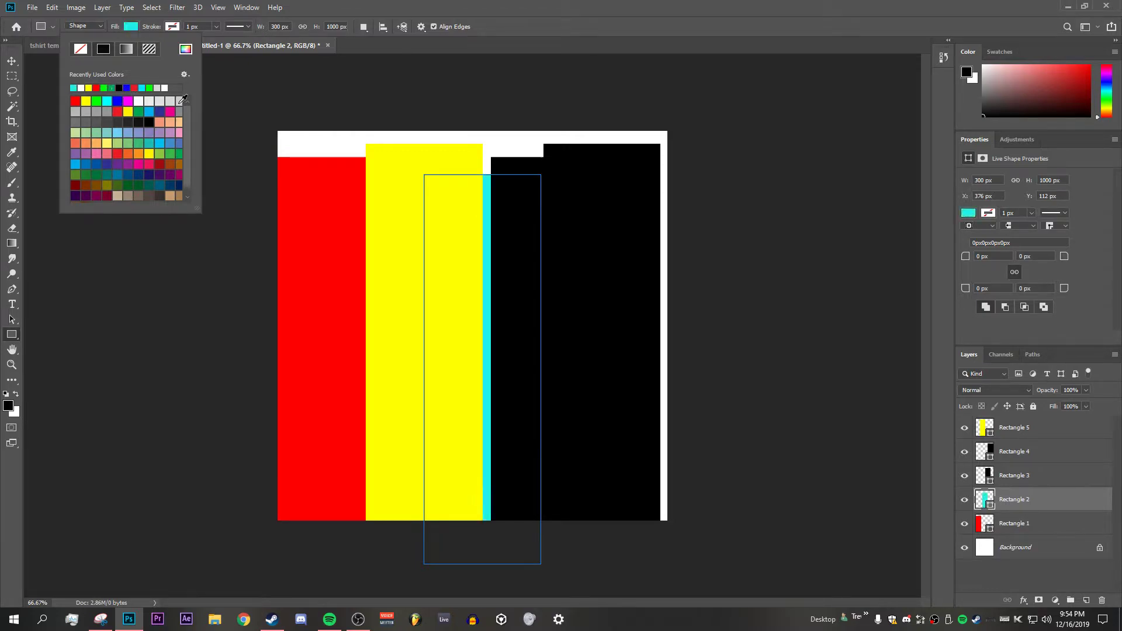
# - Select Rectangle 3, just beyond the cyan strip, and change its fill to blue
pyautogui.press('v')
pyautogui.click(517, 175)
pyautogui.press('u')
pyautogui.click(131, 26)
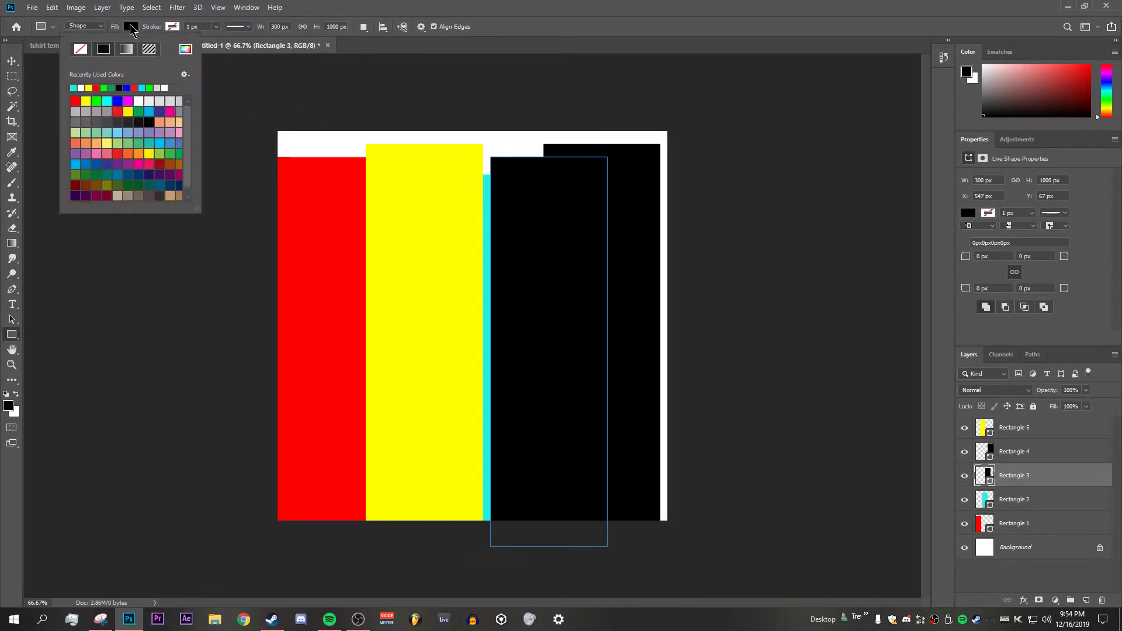
pyautogui.click(127, 87)
# - Select the rightmost rectangle and confirm black (000000) as its fill in the Color Picker
pyautogui.press('v')
pyautogui.click(584, 181)
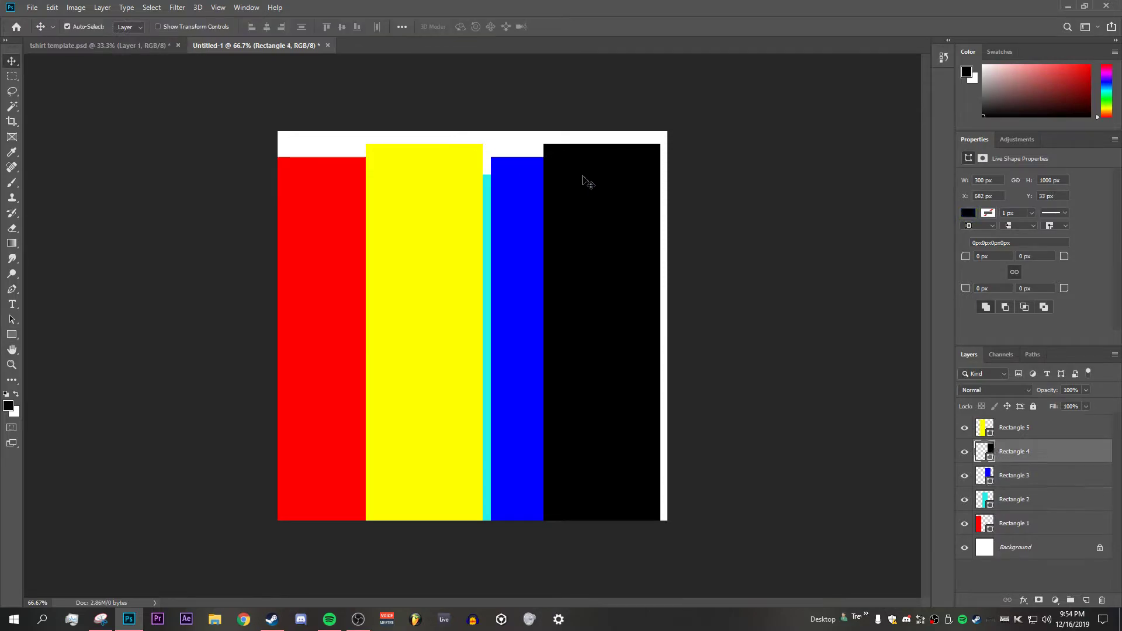
pyautogui.press('u')
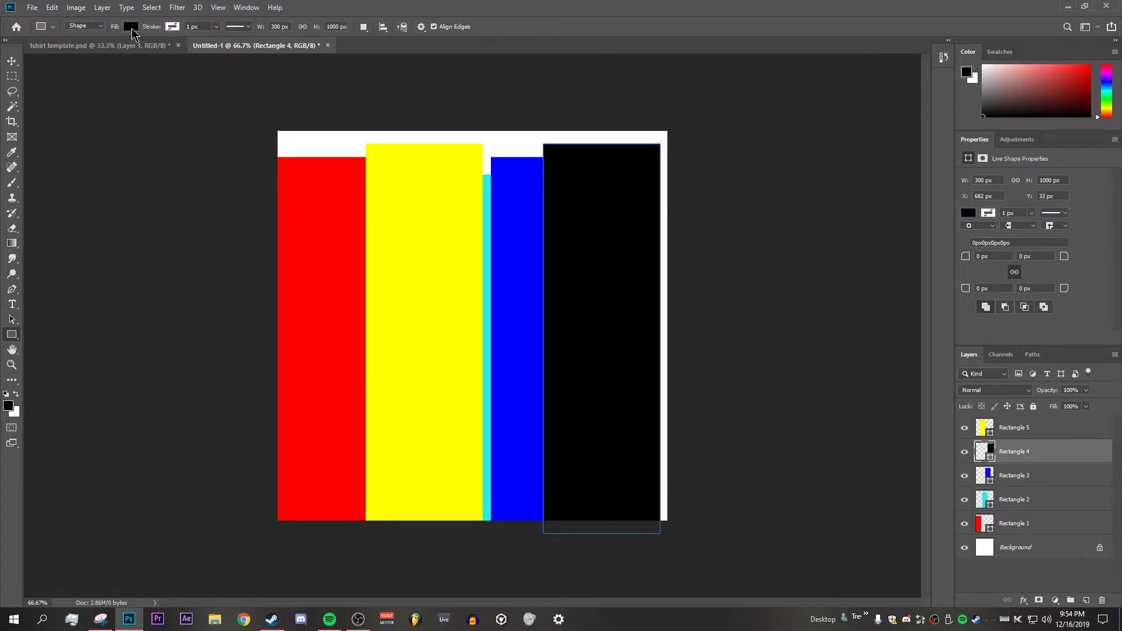
pyautogui.click(131, 27)
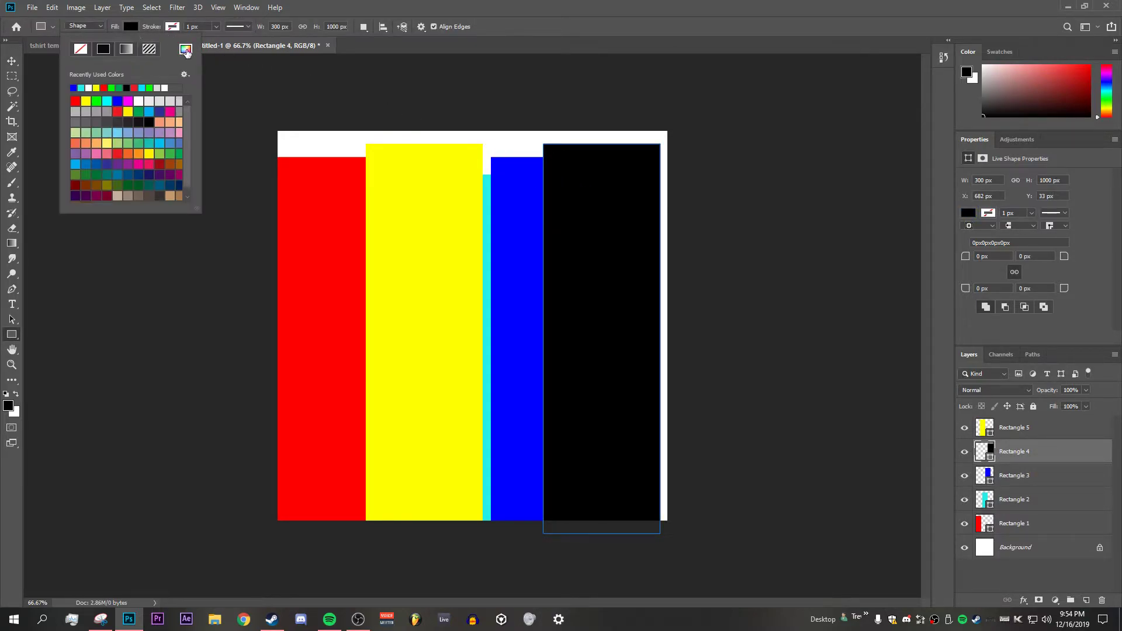
pyautogui.click(186, 50)
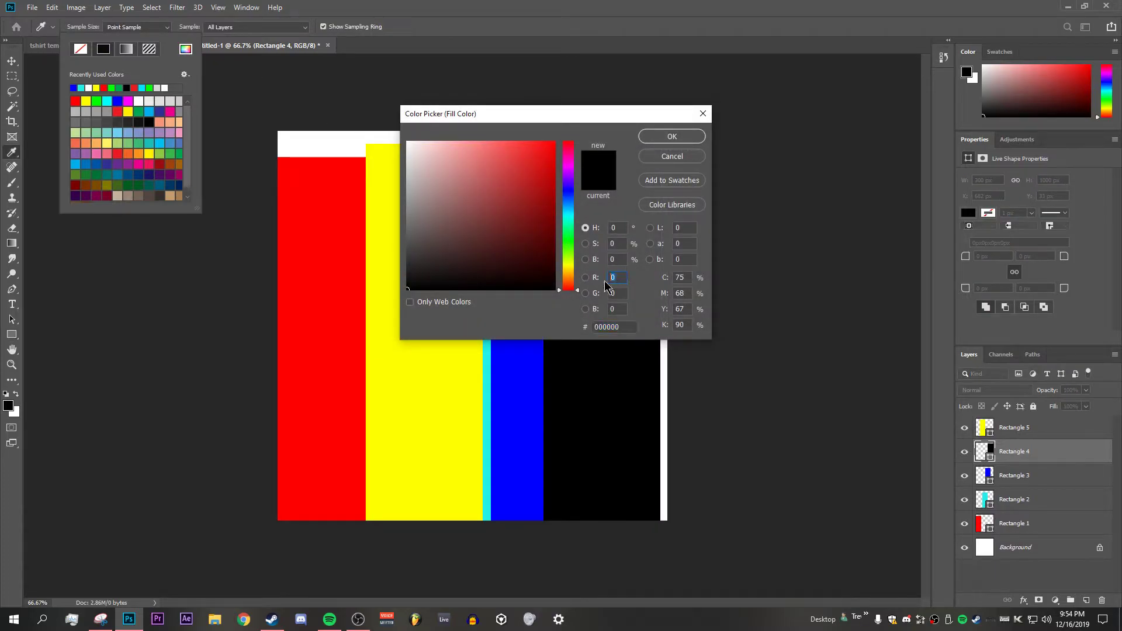
pyautogui.click(617, 309)
pyautogui.click(671, 137)
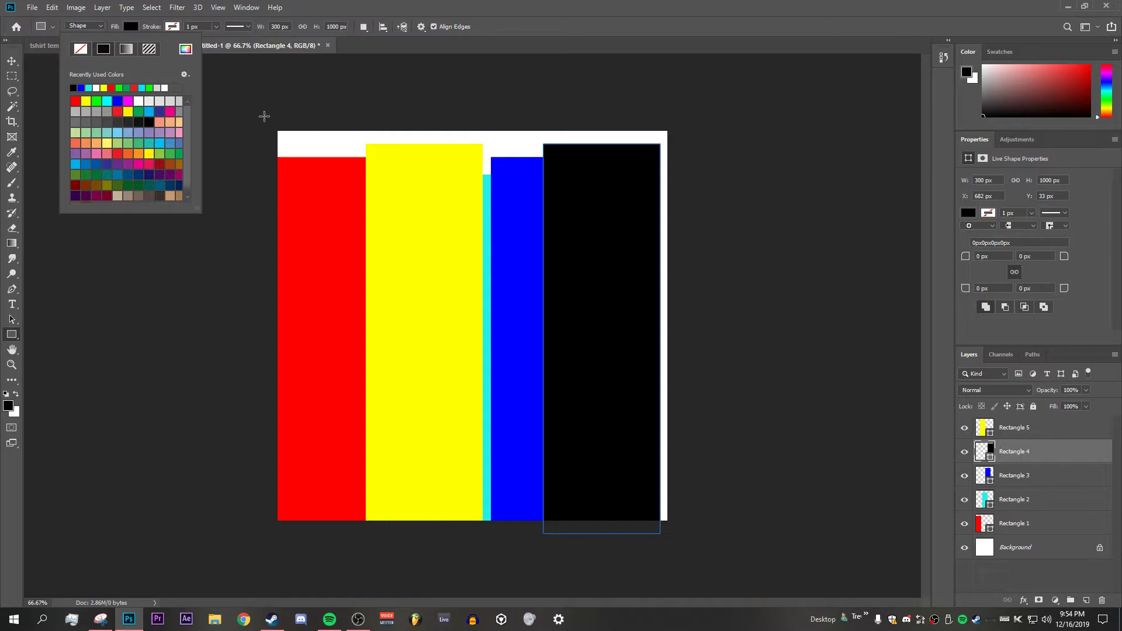
# - Move the five colored rectangles flush with the canvas's top and side edges, adjusting their overlaps so the stripes cover the whole canvas
pyautogui.press('v')
pyautogui.moveTo(320, 231); pyautogui.dragTo(315, 208)
pyautogui.moveTo(416, 224); pyautogui.dragTo(397, 212)
pyautogui.moveTo(473, 242); pyautogui.dragTo(475, 195)
pyautogui.moveTo(581, 238); pyautogui.dragTo(626, 218)
pyautogui.moveTo(555, 250); pyautogui.dragTo(561, 226)
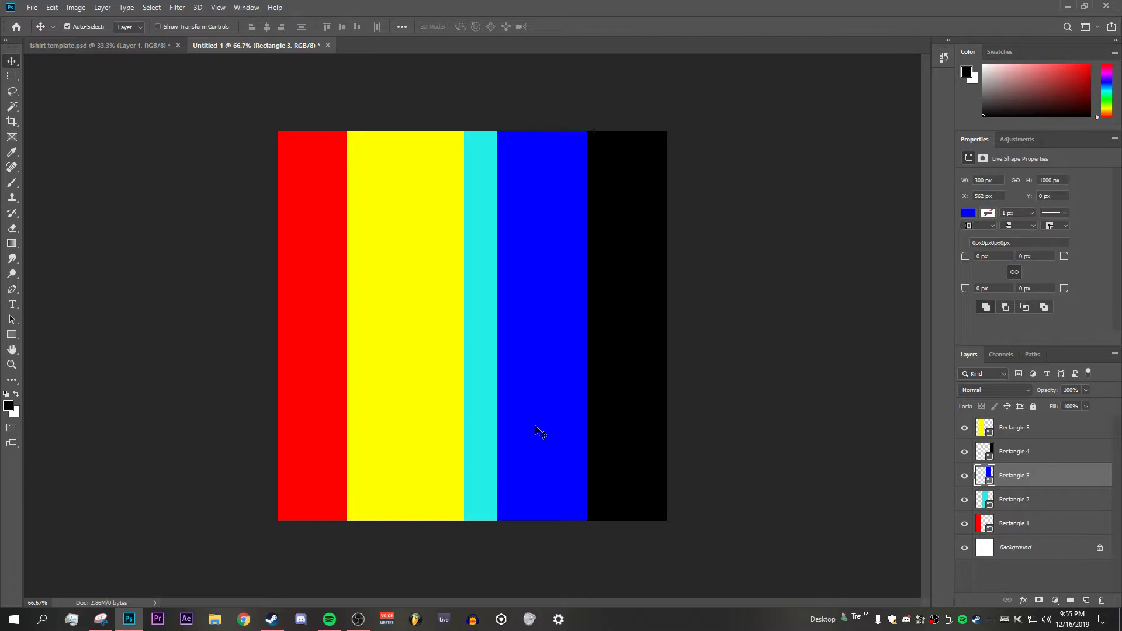
pyautogui.moveTo(418, 261); pyautogui.dragTo(567, 264)
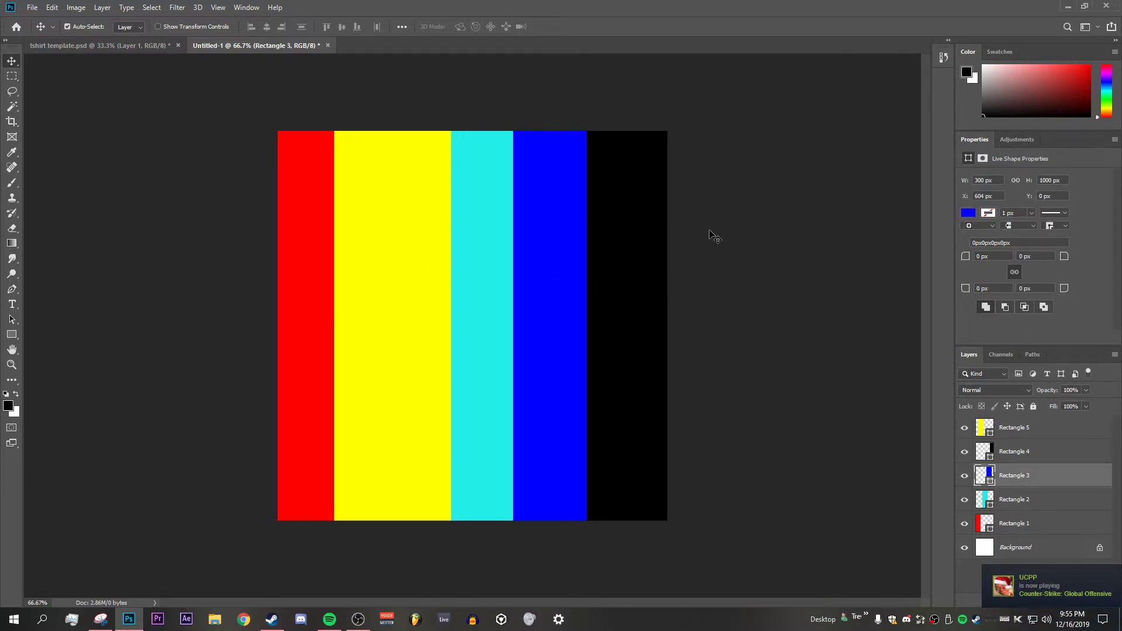
# - Rasterize all five rectangle layers and merge them into a single layer
pyautogui.click(1010, 433)
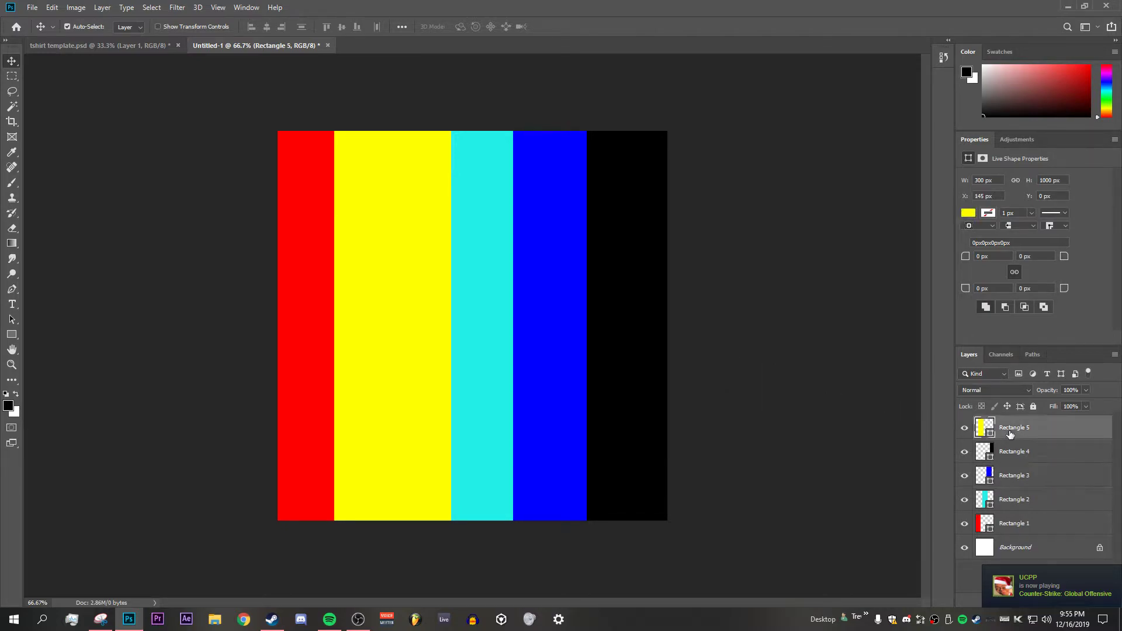
pyautogui.keyDown('shift'); pyautogui.click(1025, 529); pyautogui.keyUp('shift')
pyautogui.rightClick(1050, 448)
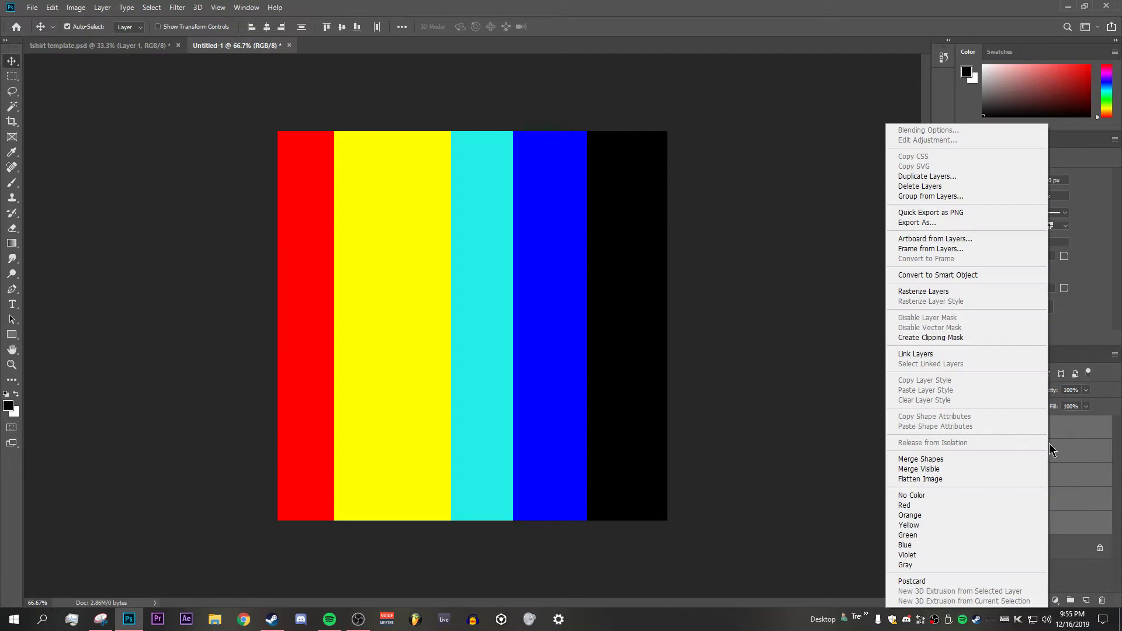
pyautogui.click(931, 291)
pyautogui.rightClick(1010, 420)
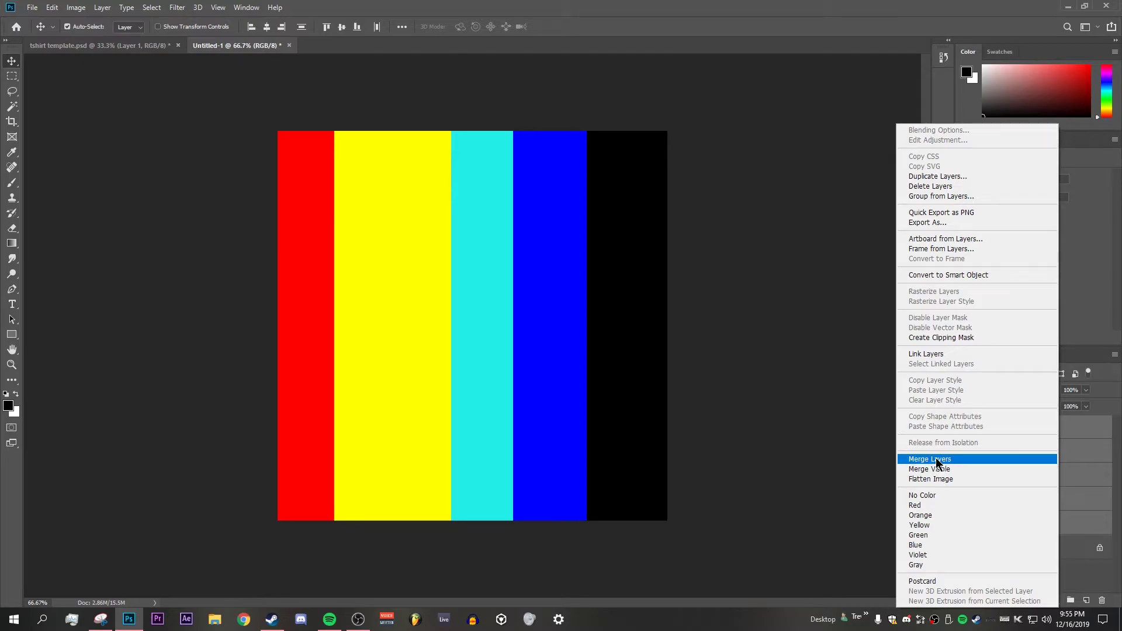
pyautogui.click(935, 459)
pyautogui.moveTo(474, 323)
pyautogui.mouseDown()
pyautogui.moveTo(514, 298)
pyautogui.moveTo(470, 328)
pyautogui.mouseUp()
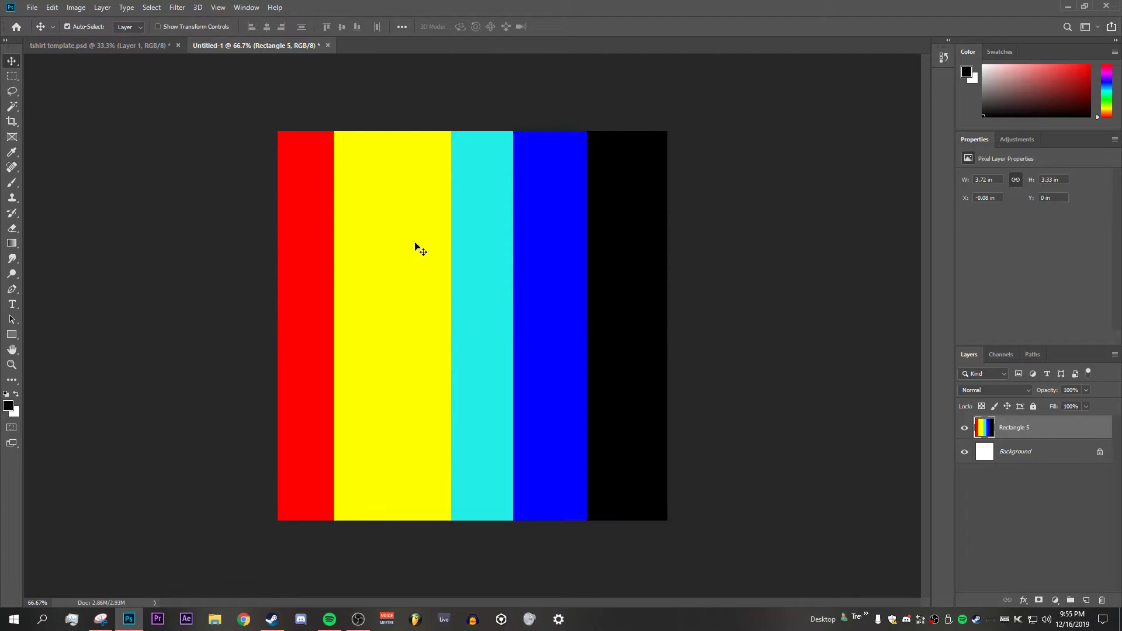
# - Apply a Gaussian Blur with a radius of 11.1 pixels to the merged stripes
pyautogui.click(178, 8)
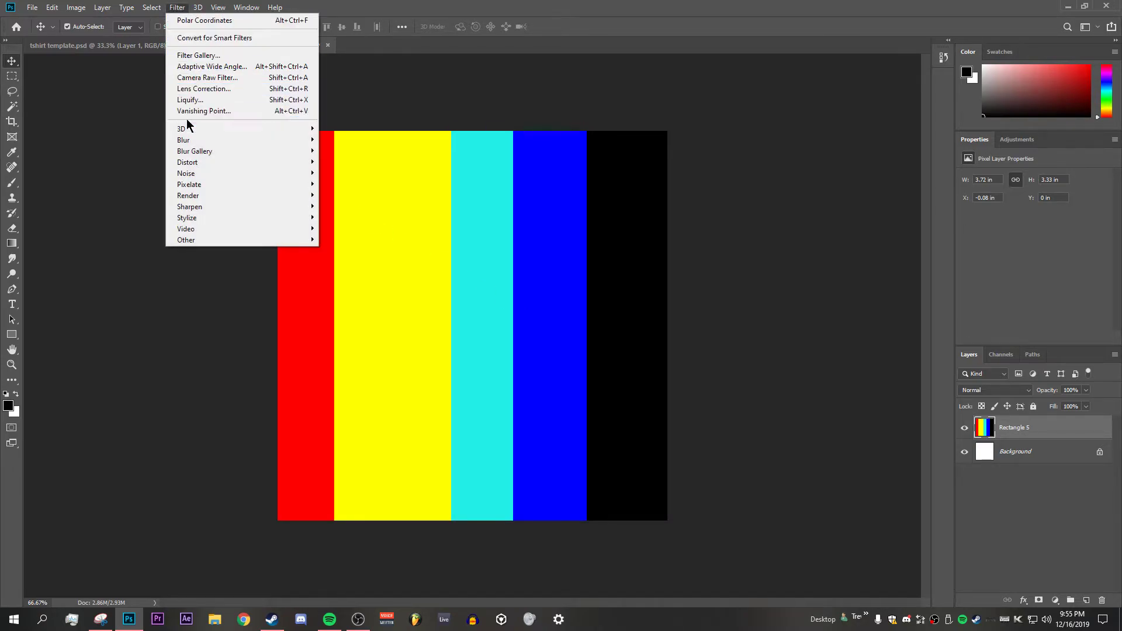
pyautogui.moveTo(198, 142)
pyautogui.click(351, 183)
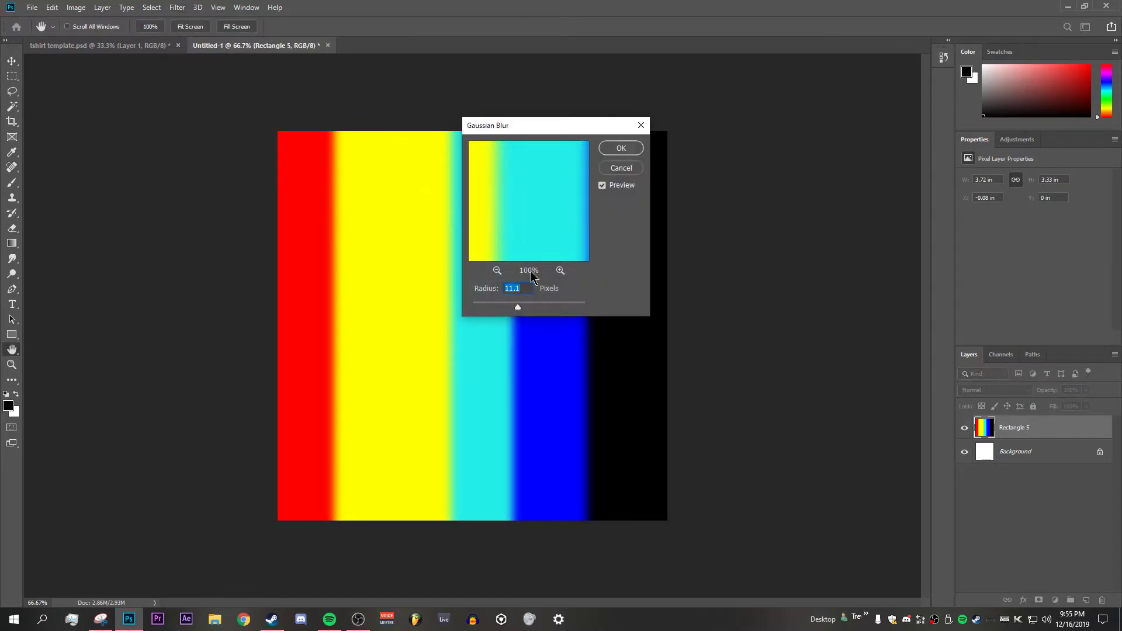
pyautogui.click(621, 149)
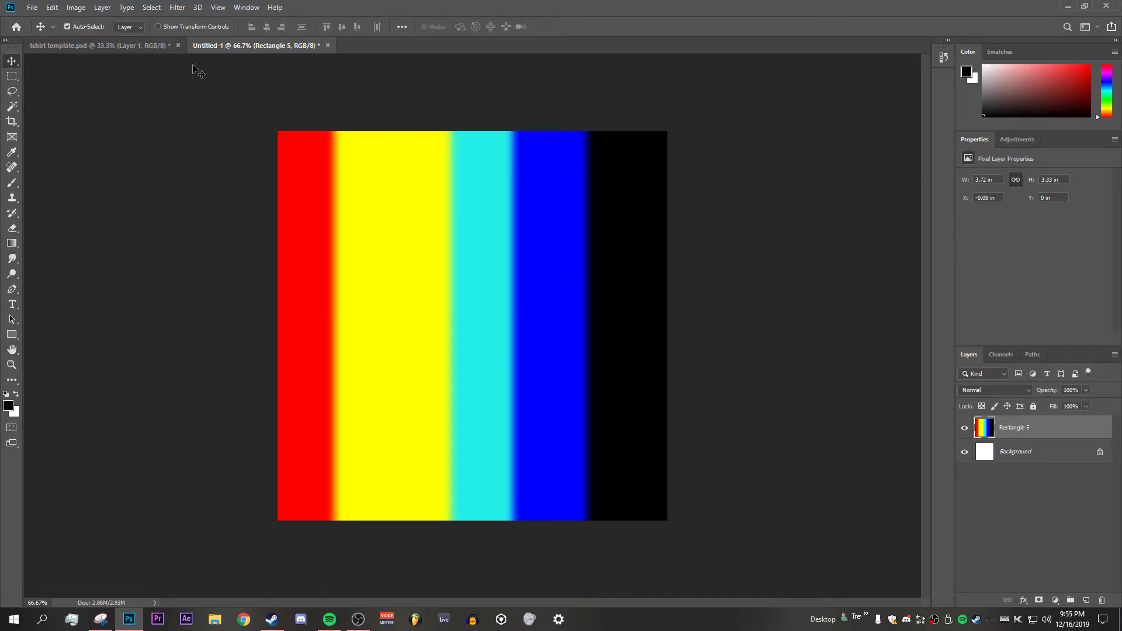
# - Apply the Polar Coordinates filter to the blurred stripes with the Rectangular to Polar option
pyautogui.click(178, 8)
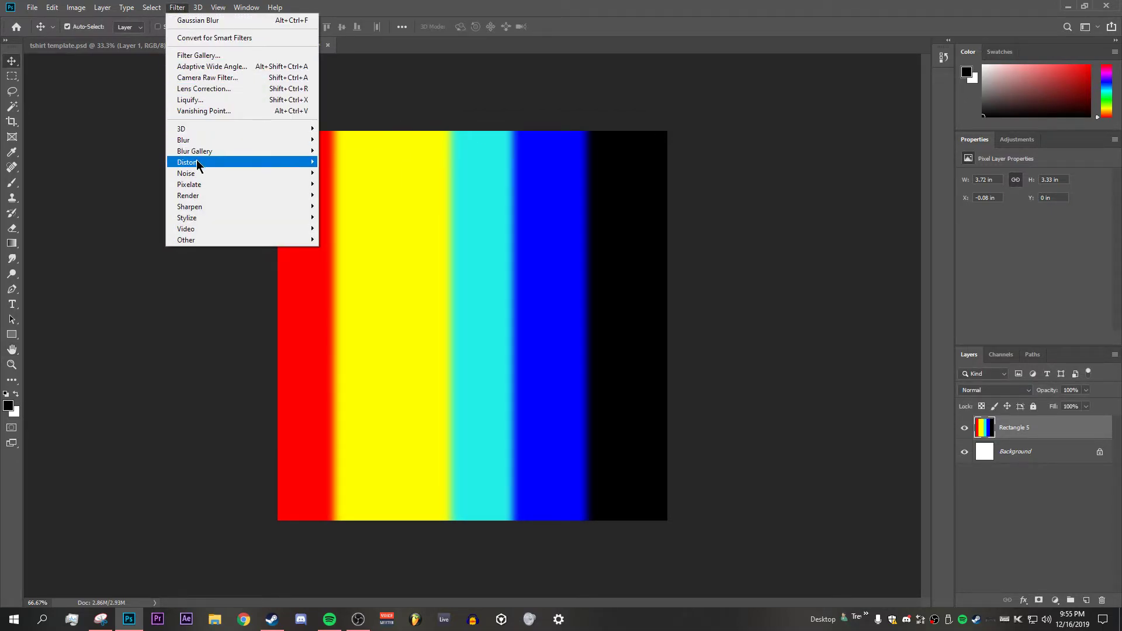
pyautogui.moveTo(199, 162)
pyautogui.click(370, 183)
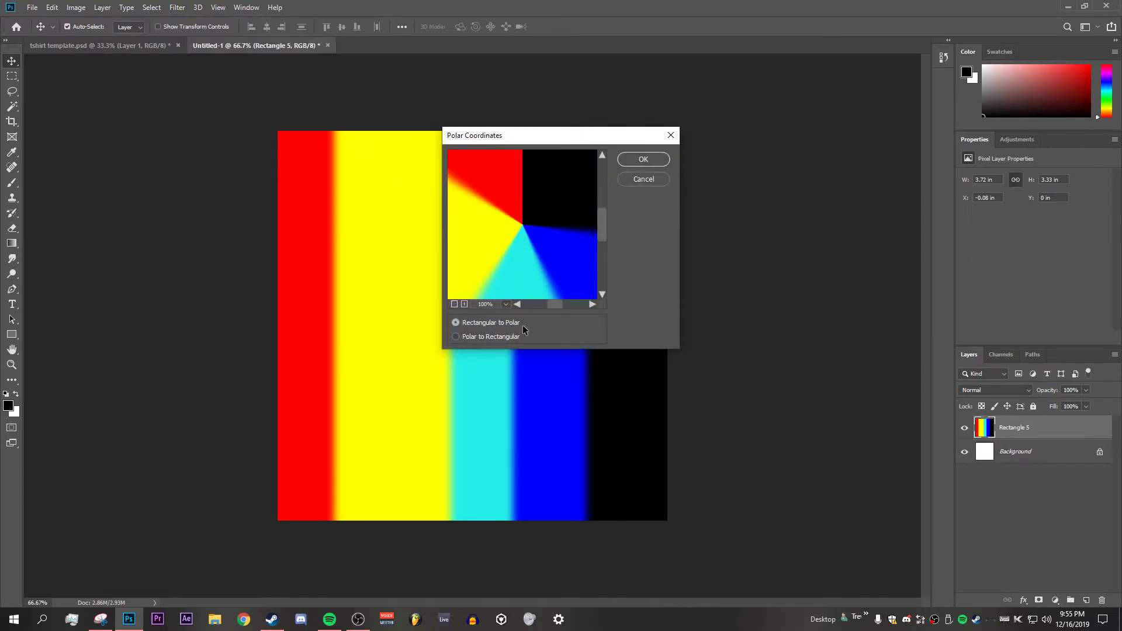
pyautogui.click(638, 163)
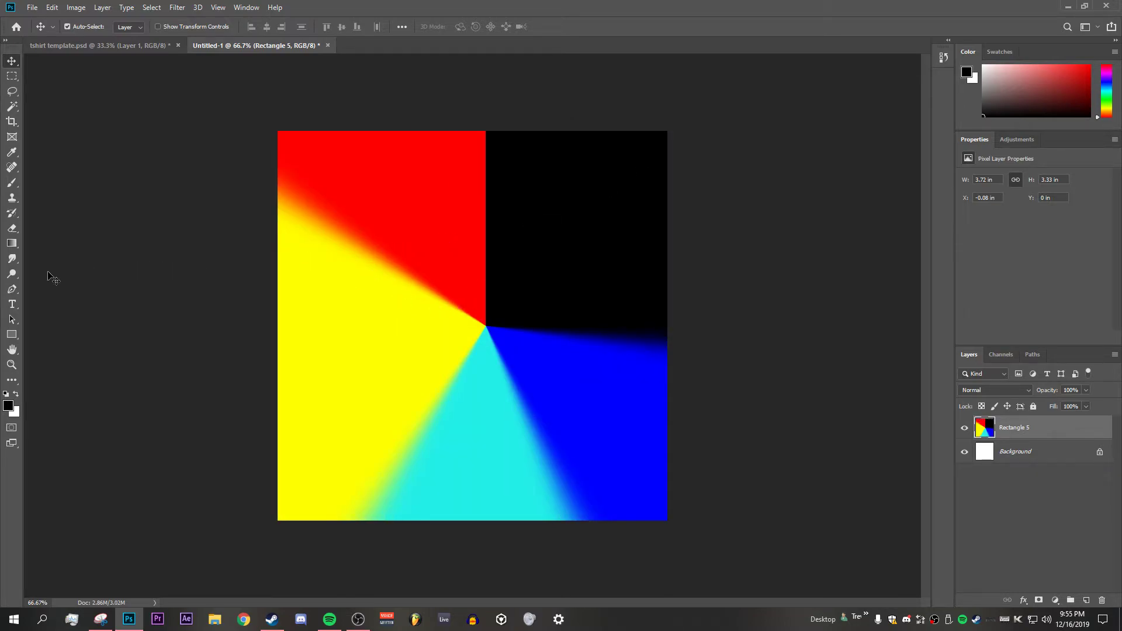
# - Smudge the boundaries between all five color areas into jagged waves with the soft 175 px Smudge brush at 50% strength
pyautogui.click(12, 259)
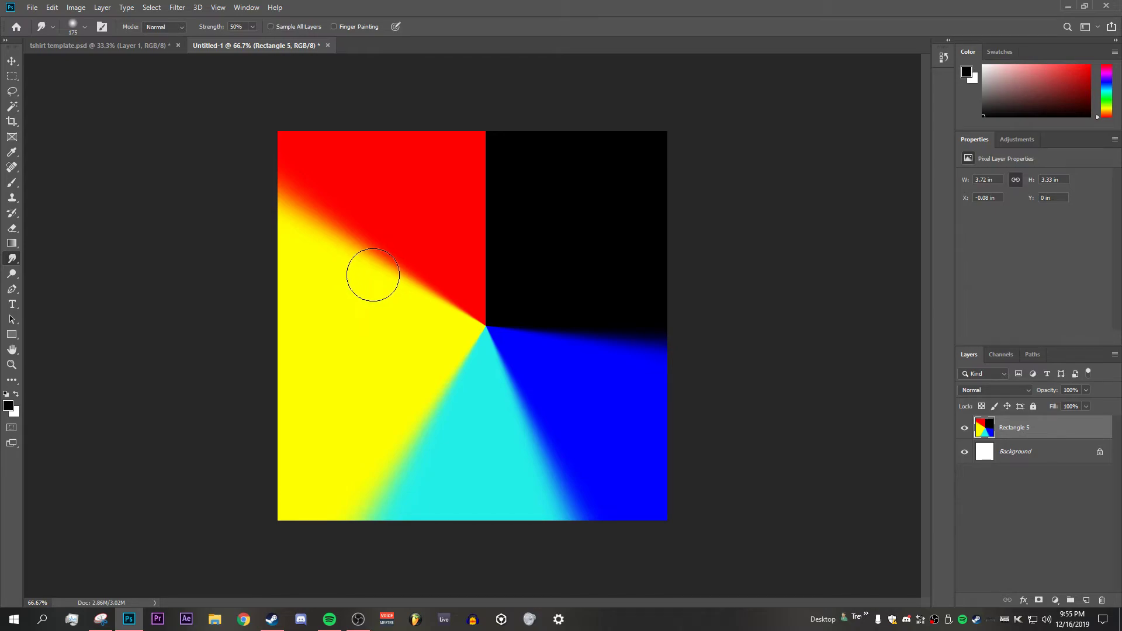
pyautogui.click(84, 26)
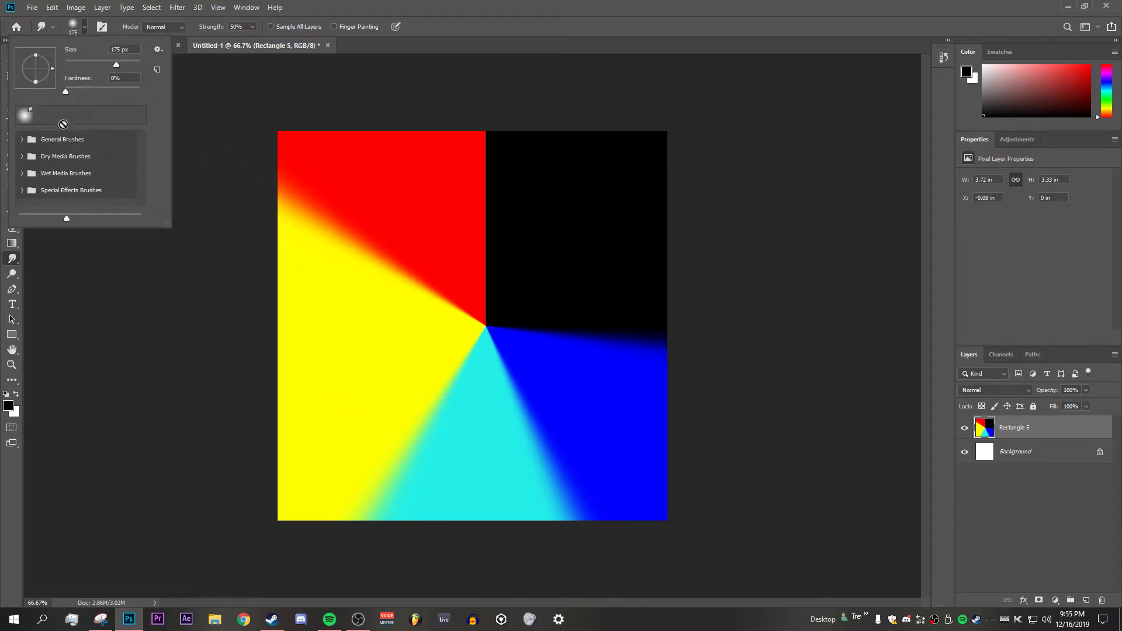
pyautogui.click(467, 13)
pyautogui.click(83, 27)
pyautogui.click(363, 9)
pyautogui.moveTo(462, 161); pyautogui.dragTo(551, 257)
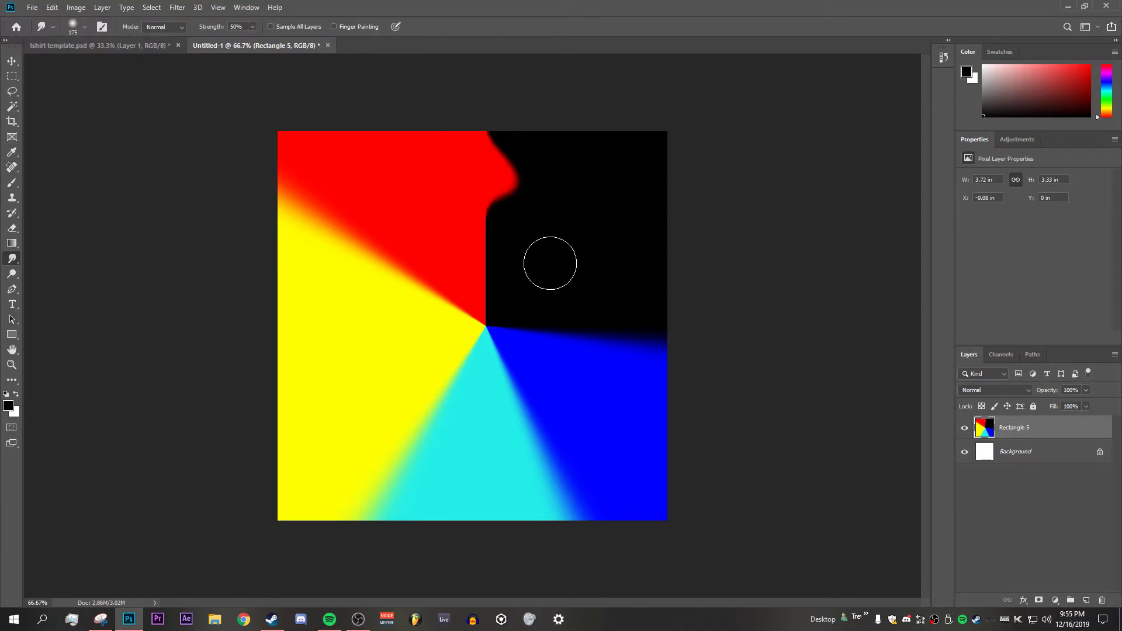
pyautogui.moveTo(630, 282)
pyautogui.mouseDown()
pyautogui.moveTo(575, 357)
pyautogui.moveTo(611, 296)
pyautogui.moveTo(548, 317)
pyautogui.moveTo(516, 360)
pyautogui.moveTo(587, 412)
pyautogui.moveTo(528, 426)
pyautogui.moveTo(619, 463)
pyautogui.moveTo(450, 465)
pyautogui.moveTo(472, 509)
pyautogui.moveTo(377, 493)
pyautogui.moveTo(387, 439)
pyautogui.moveTo(426, 448)
pyautogui.moveTo(385, 341)
pyautogui.moveTo(454, 396)
pyautogui.moveTo(408, 329)
pyautogui.moveTo(428, 325)
pyautogui.moveTo(315, 255)
pyautogui.moveTo(322, 202)
pyautogui.moveTo(383, 268)
pyautogui.moveTo(392, 241)
pyautogui.moveTo(469, 310)
pyautogui.moveTo(423, 302)
pyautogui.moveTo(522, 316)
pyautogui.moveTo(469, 235)
pyautogui.moveTo(612, 217)
pyautogui.moveTo(524, 329)
pyautogui.moveTo(521, 303)
pyautogui.moveTo(622, 365)
pyautogui.mouseUp()
pyautogui.moveTo(639, 208)
pyautogui.mouseDown()
pyautogui.moveTo(612, 394)
pyautogui.moveTo(573, 350)
pyautogui.moveTo(460, 288)
pyautogui.moveTo(503, 266)
pyautogui.mouseUp()
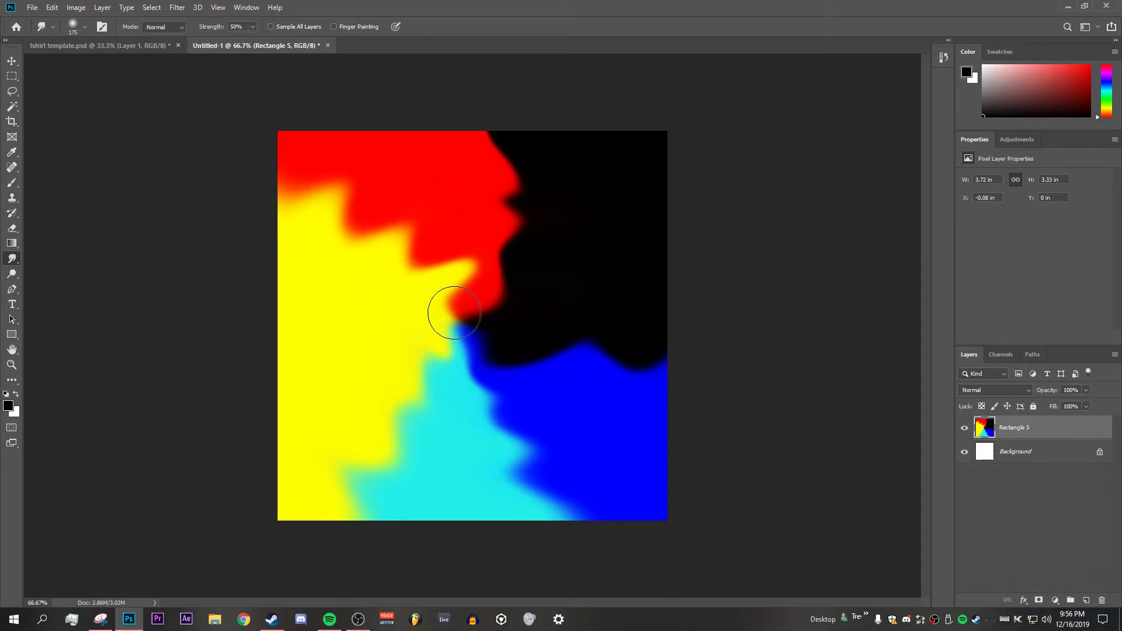
pyautogui.click(12, 61)
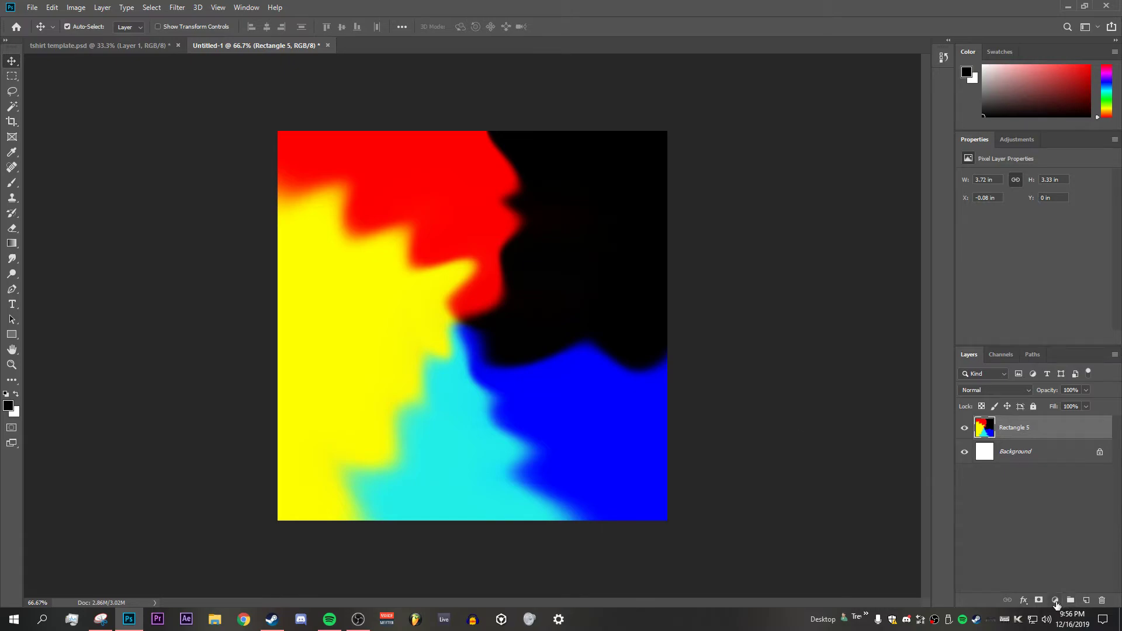
# - Add an Exposure adjustment layer above the smudged graphic and set its exposure to +0.44
pyautogui.click(1055, 600)
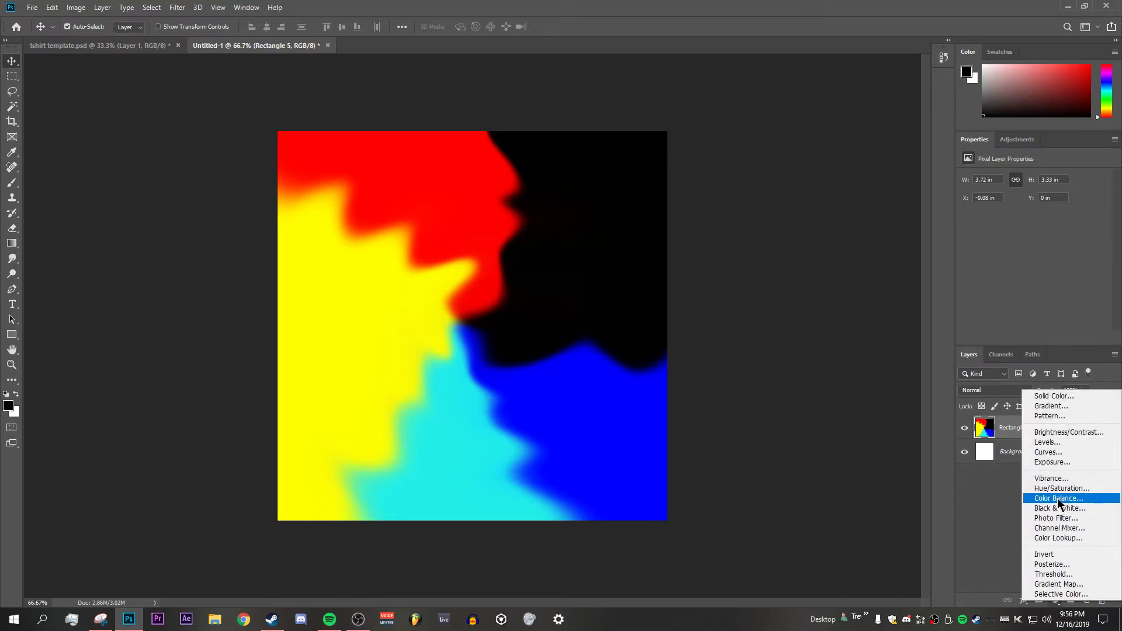
pyautogui.click(1052, 462)
pyautogui.moveTo(1033, 206); pyautogui.dragTo(1039, 206)
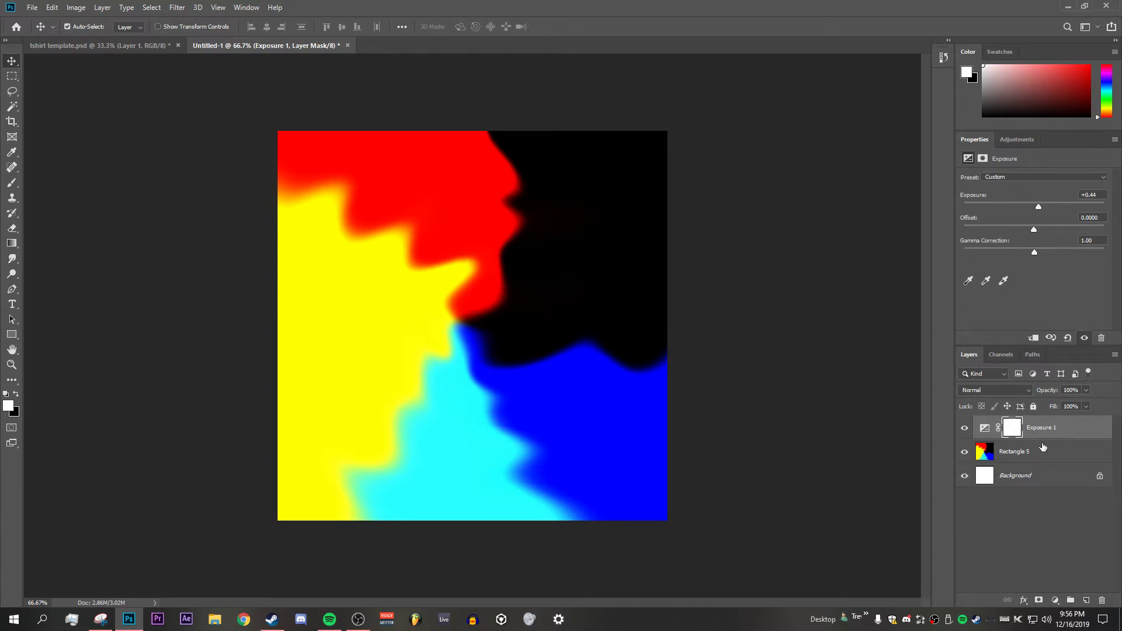
# - Merge the Exposure adjustment layer with the Rectangle 5 layer
pyautogui.click(1053, 429)
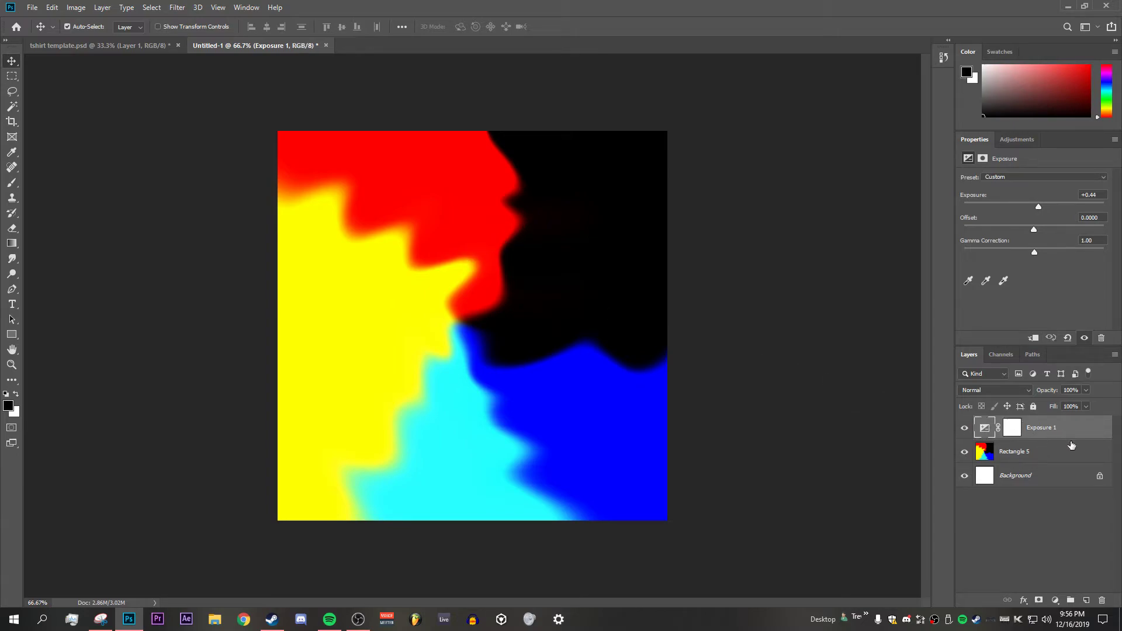
pyautogui.keyDown('shift'); pyautogui.click(1057, 456); pyautogui.keyUp('shift')
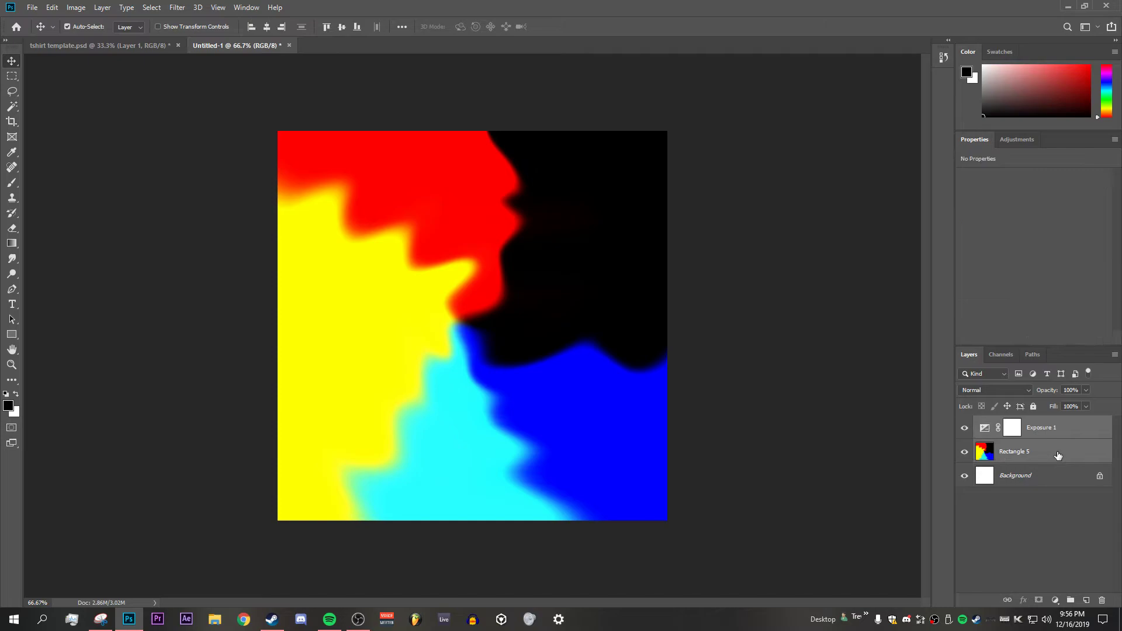
pyautogui.rightClick(1051, 447)
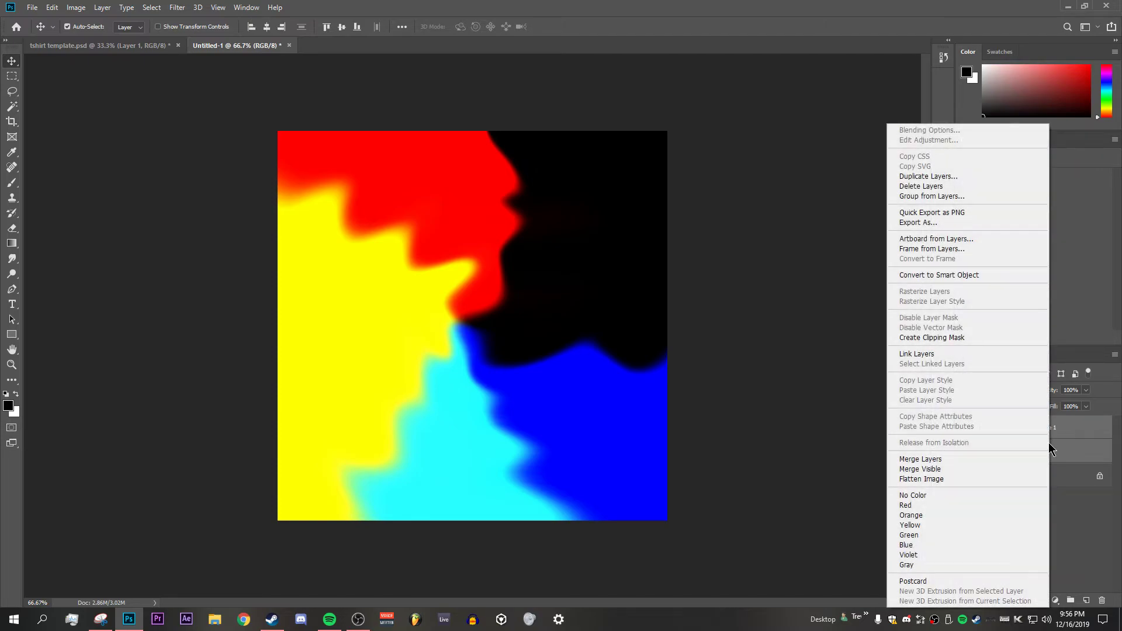
pyautogui.click(958, 458)
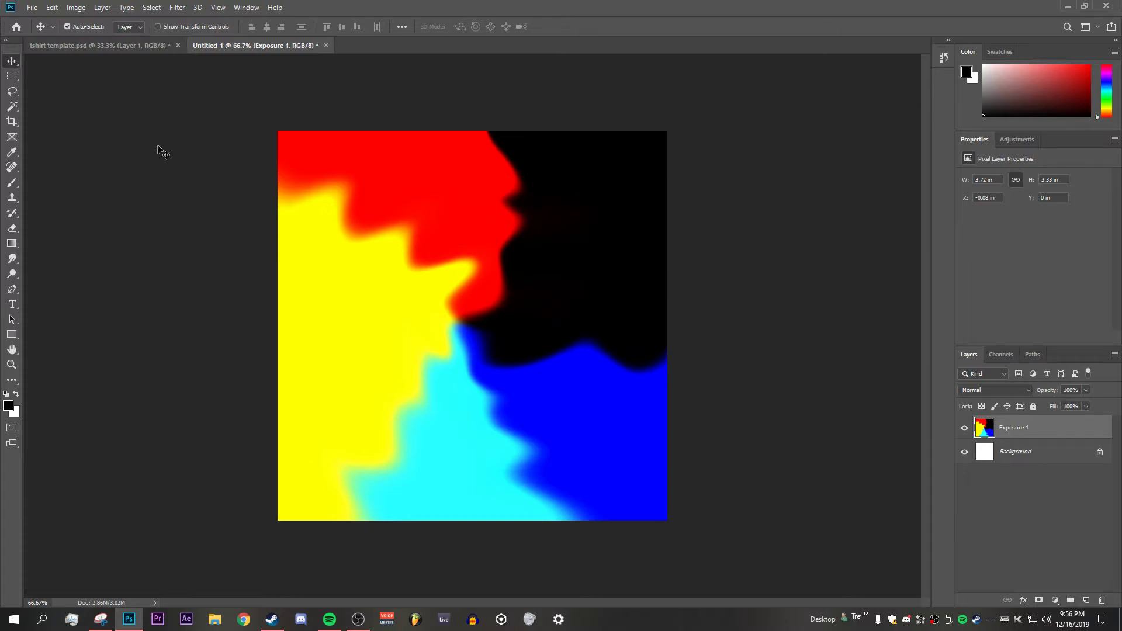
# - Cut the whole merged graphic from the canvas and paste it into the tshirt template.psd document
pyautogui.click(12, 76)
pyautogui.moveTo(129, 65); pyautogui.dragTo(704, 582)
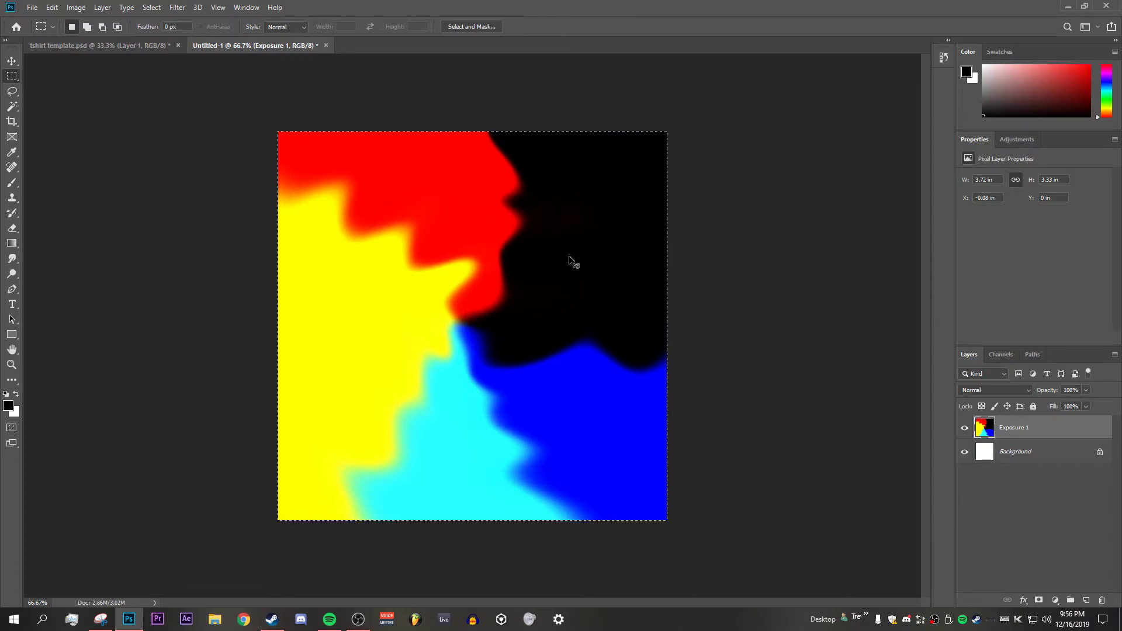
pyautogui.hotkey('ctrl', 'x')
pyautogui.click(125, 45)
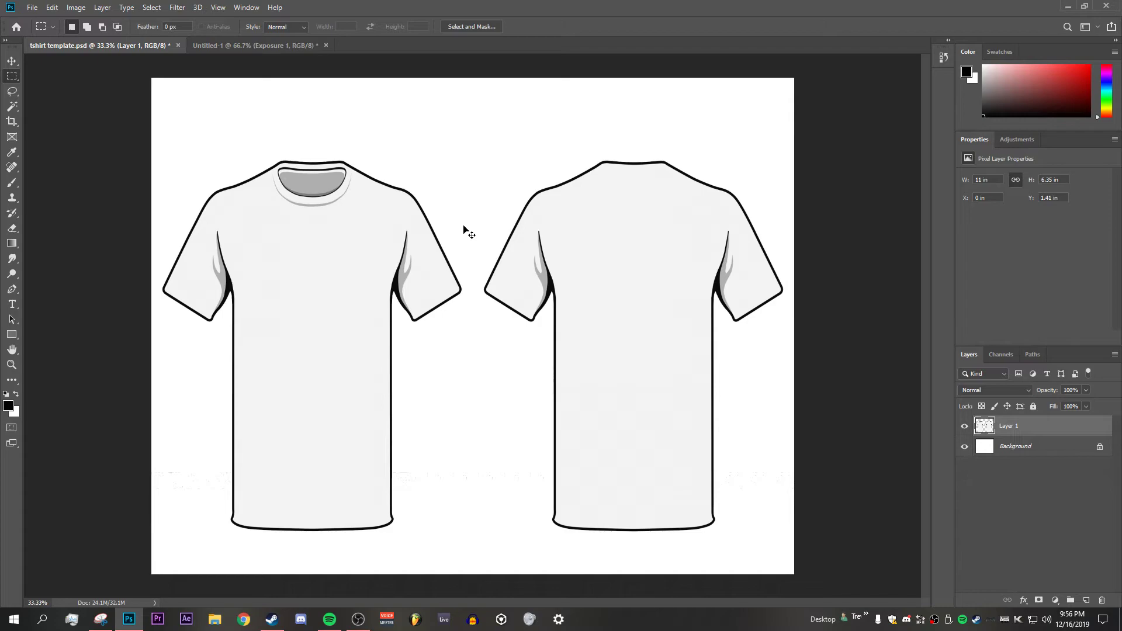
pyautogui.hotkey('ctrl', 'v')
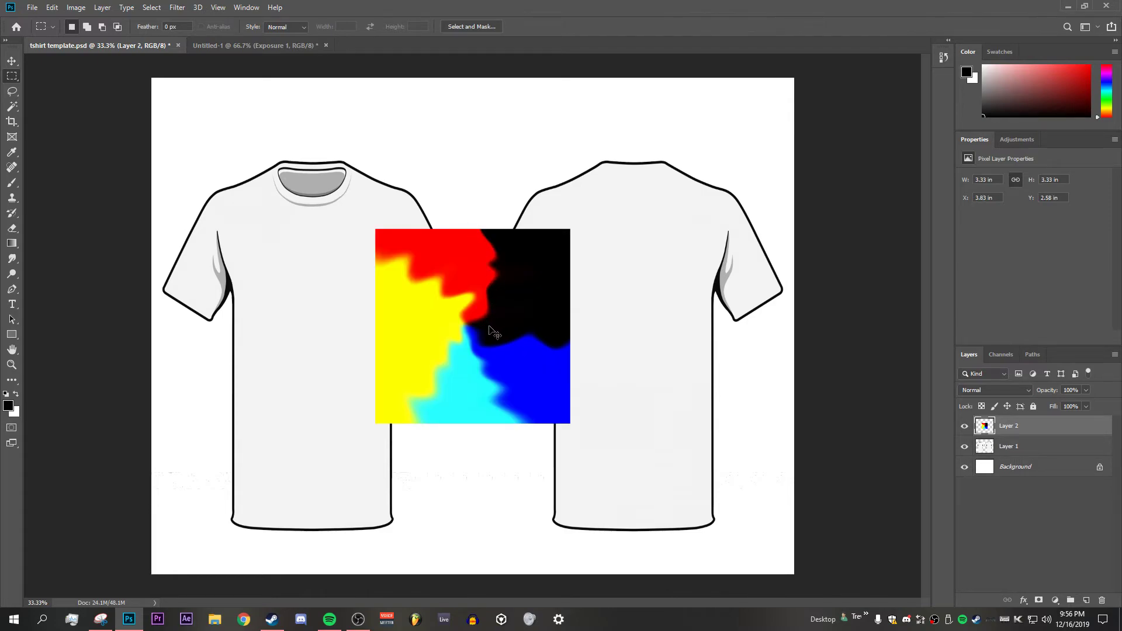
# - Enlarge the pasted graphic to about 7.08 in square so it covers the front shirt, and hide its layer
pyautogui.hotkey('ctrl', 't')
pyautogui.moveTo(454, 300); pyautogui.dragTo(435, 397)
pyautogui.moveTo(355, 364); pyautogui.dragTo(129, 143)
pyautogui.moveTo(265, 267); pyautogui.dragTo(249, 255)
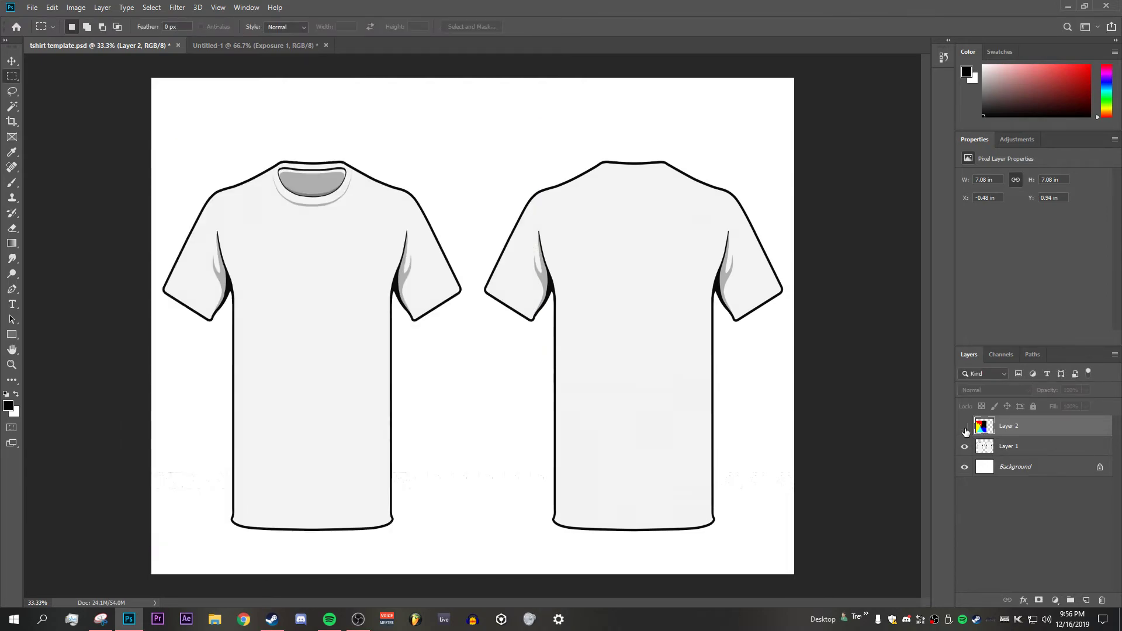
# - On Layer 1, select the front shirt's fabric, collar line and sleeve shading with the Magic Wand, and invert the selection
pyautogui.click(1019, 447)
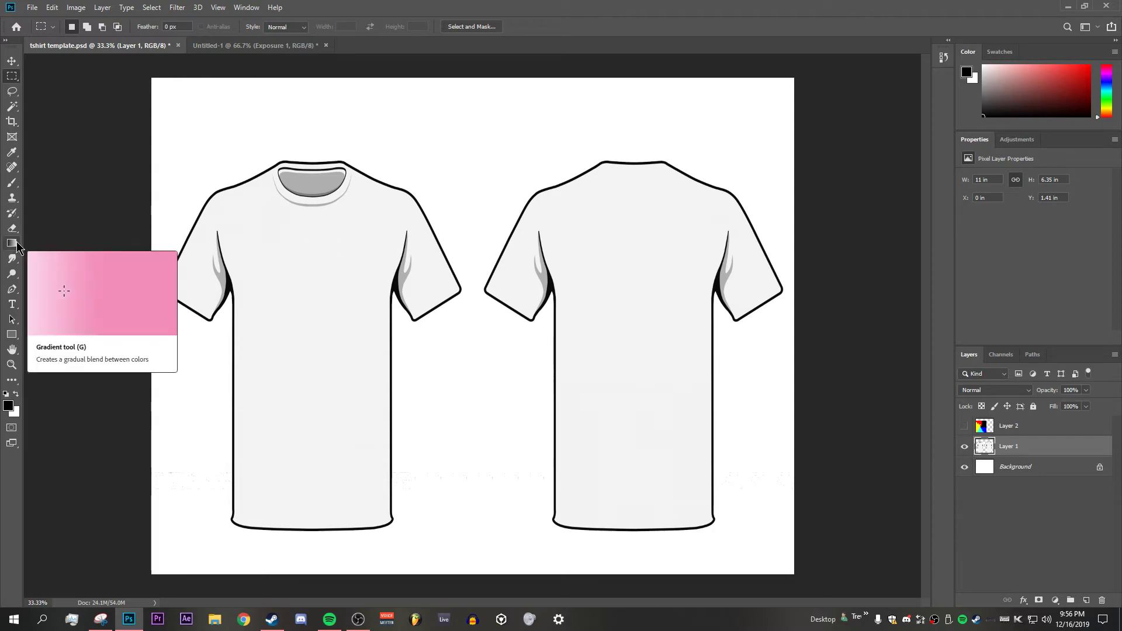
pyautogui.click(12, 106)
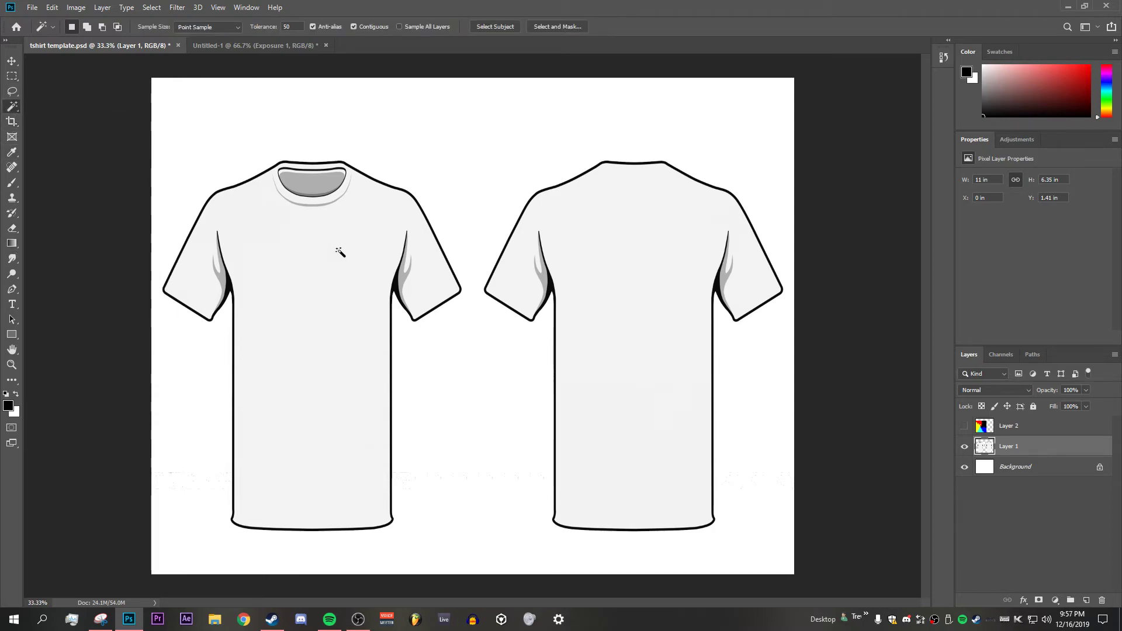
pyautogui.click(340, 251)
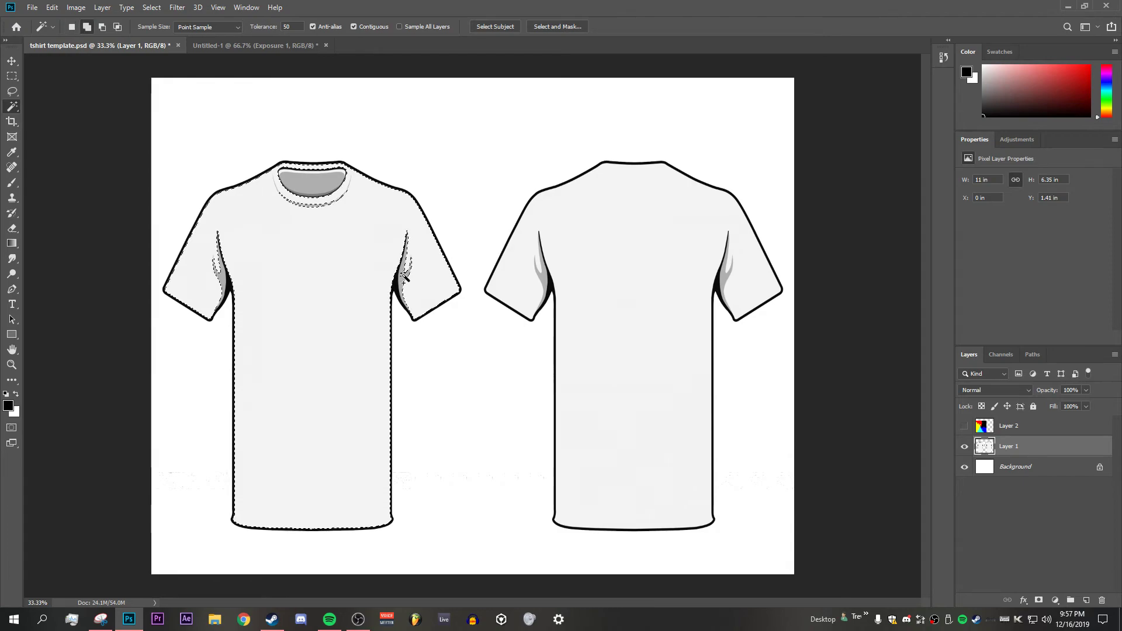
pyautogui.keyDown('shift'); pyautogui.click(313, 205); pyautogui.keyUp('shift')
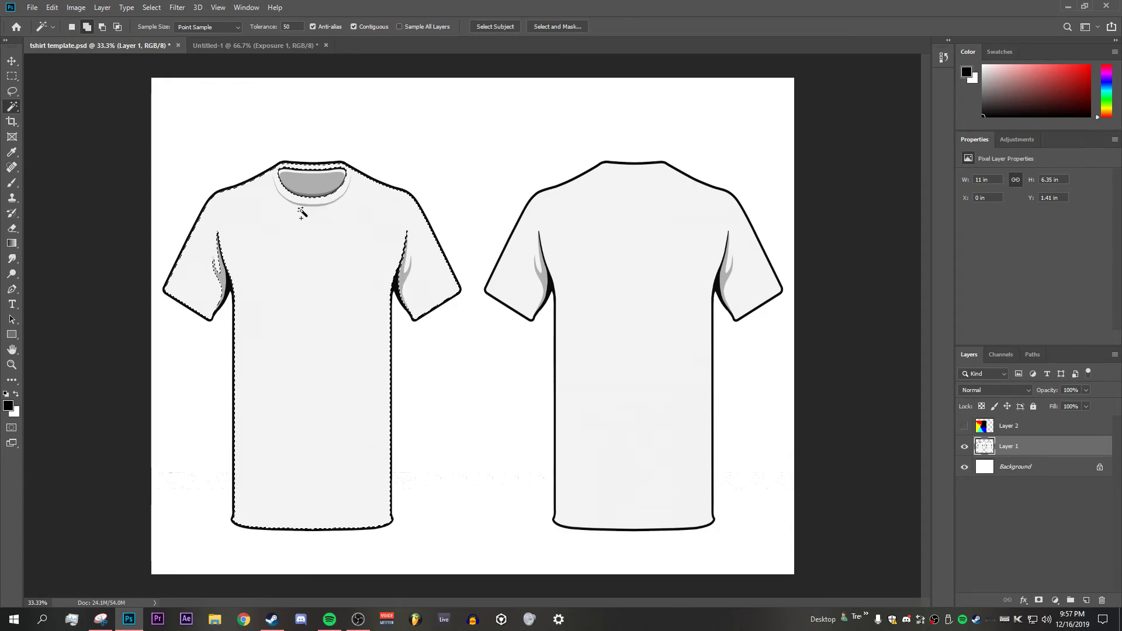
pyautogui.keyDown('shift'); pyautogui.click(222, 279); pyautogui.keyUp('shift')
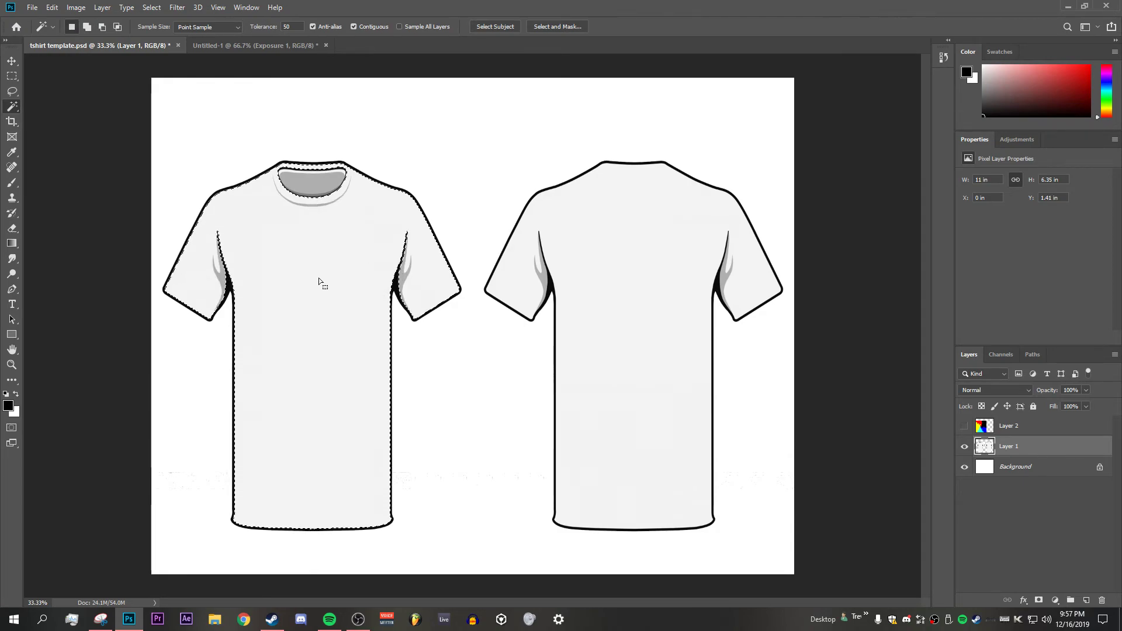
pyautogui.rightClick(341, 249)
pyautogui.click(376, 403)
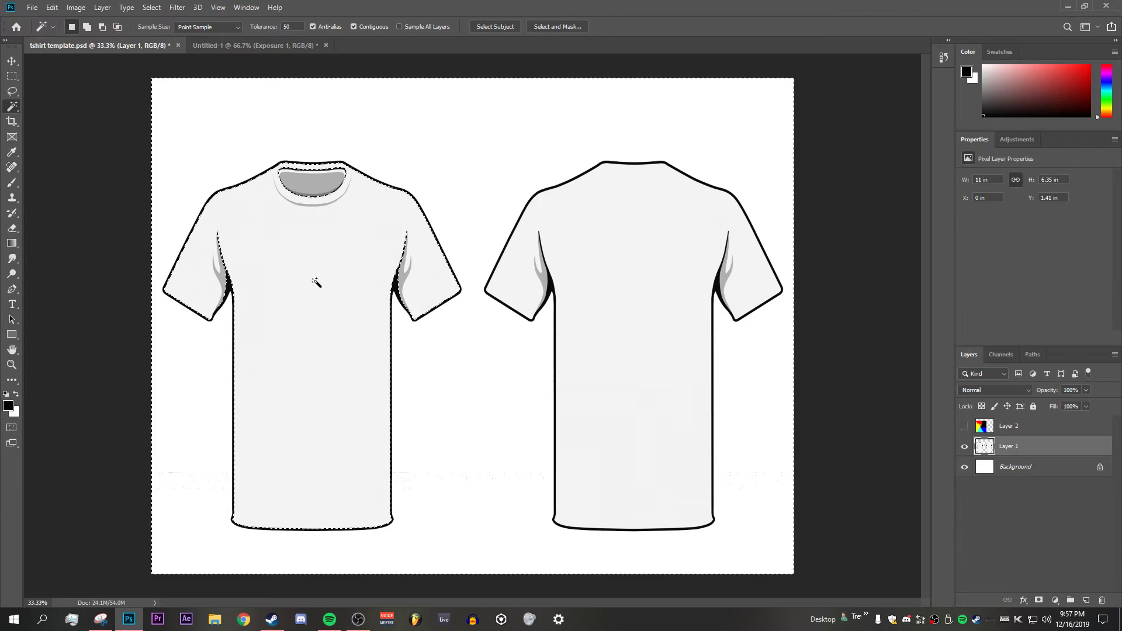
# - Show Layer 2, delete the part of the graphic outside the front shirt, and clear the selection
pyautogui.click(975, 426)
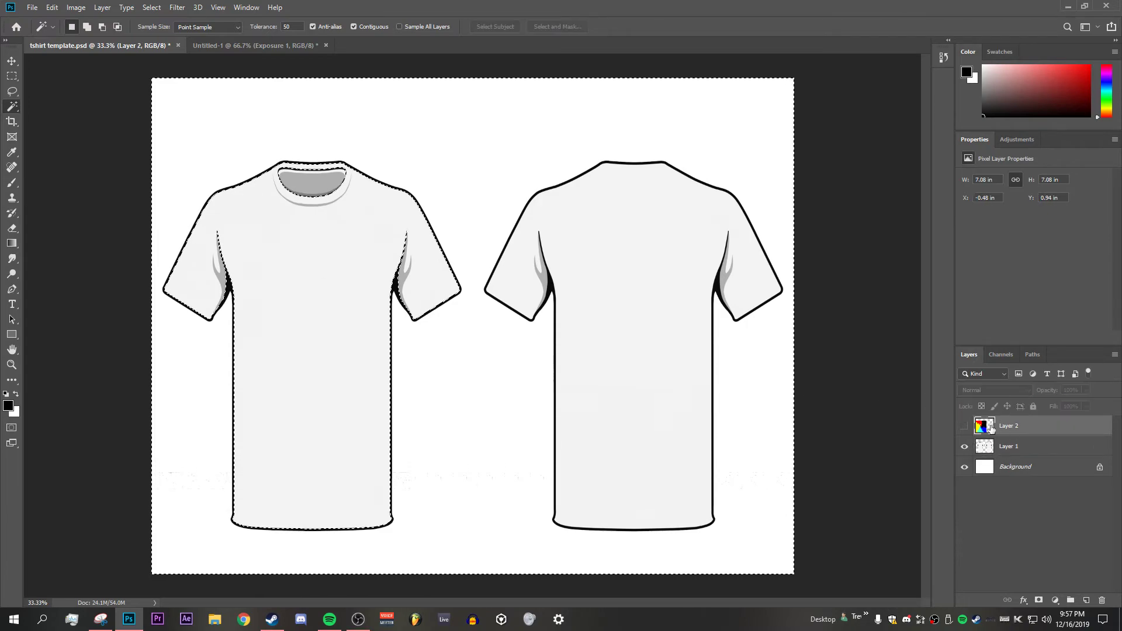
pyautogui.click(965, 427)
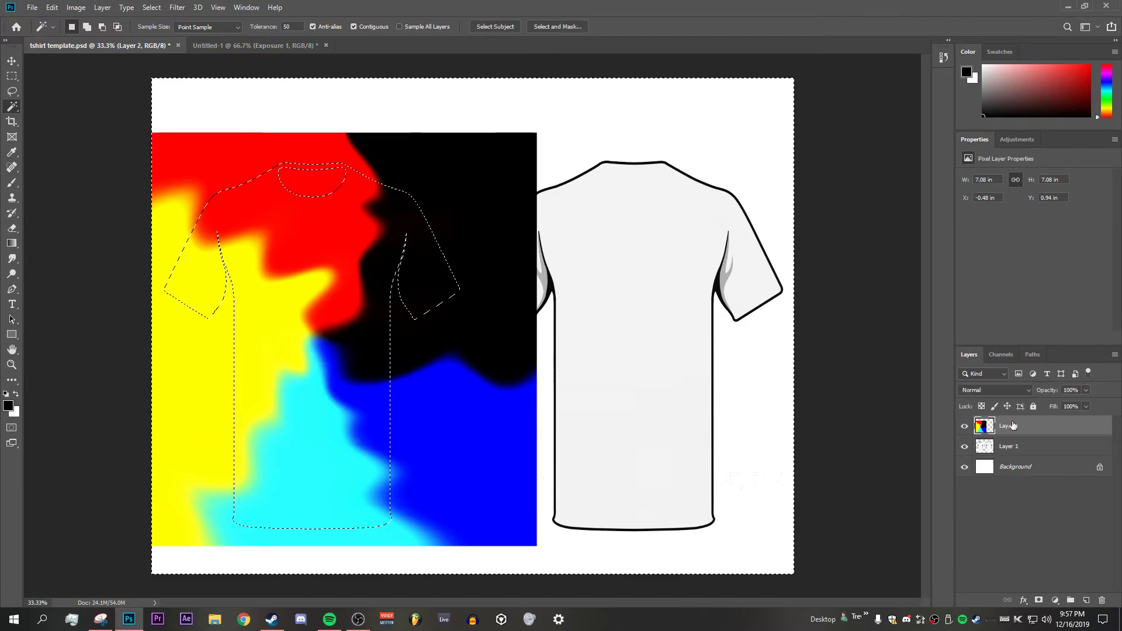
pyautogui.press('Delete')
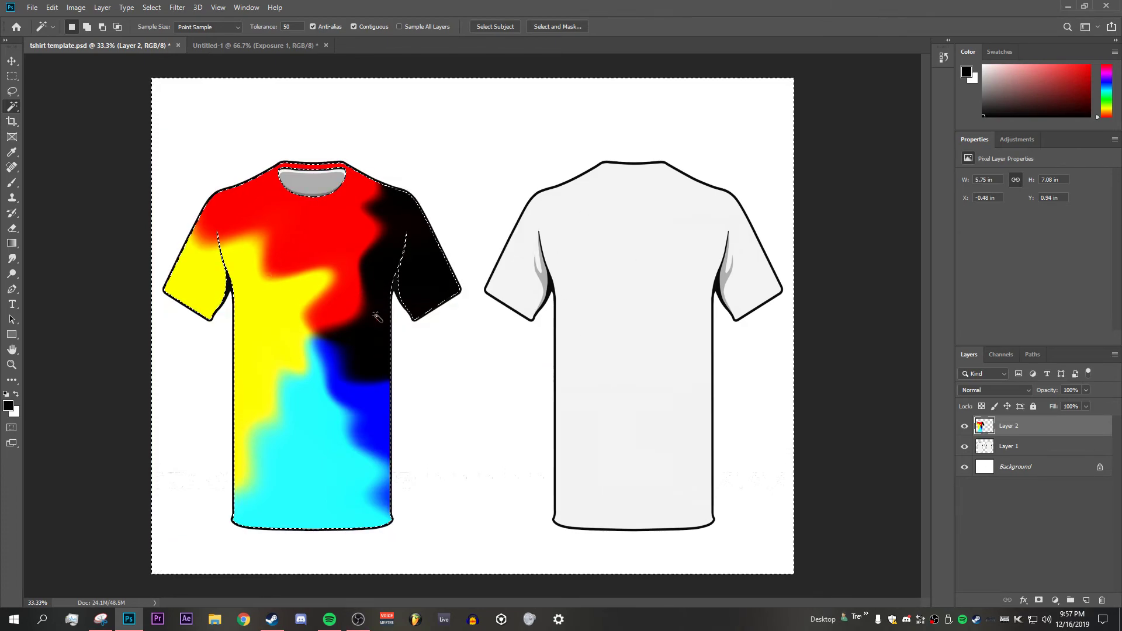
pyautogui.hotkey('ctrl', 'd')
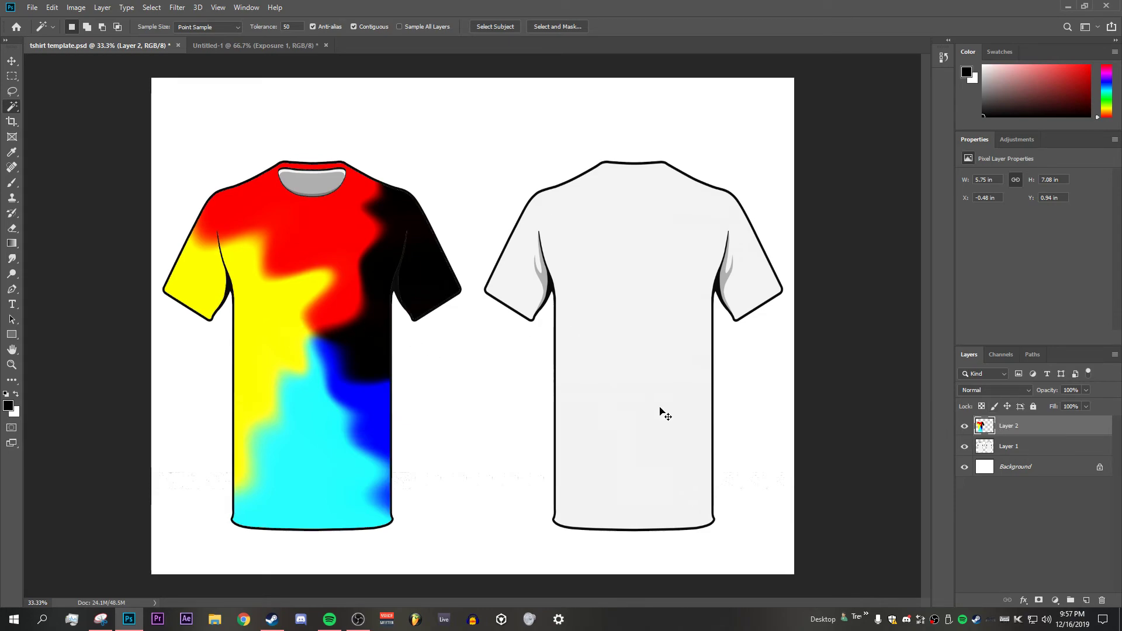
# - Paste a second copy of the graphic, scale it to about 220.45% over the back shirt, and hide its layer
pyautogui.hotkey('ctrl', 'v')
pyautogui.hotkey('ctrl', 't')
pyautogui.moveTo(576, 430); pyautogui.dragTo(805, 585)
pyautogui.moveTo(662, 468); pyautogui.dragTo(715, 374)
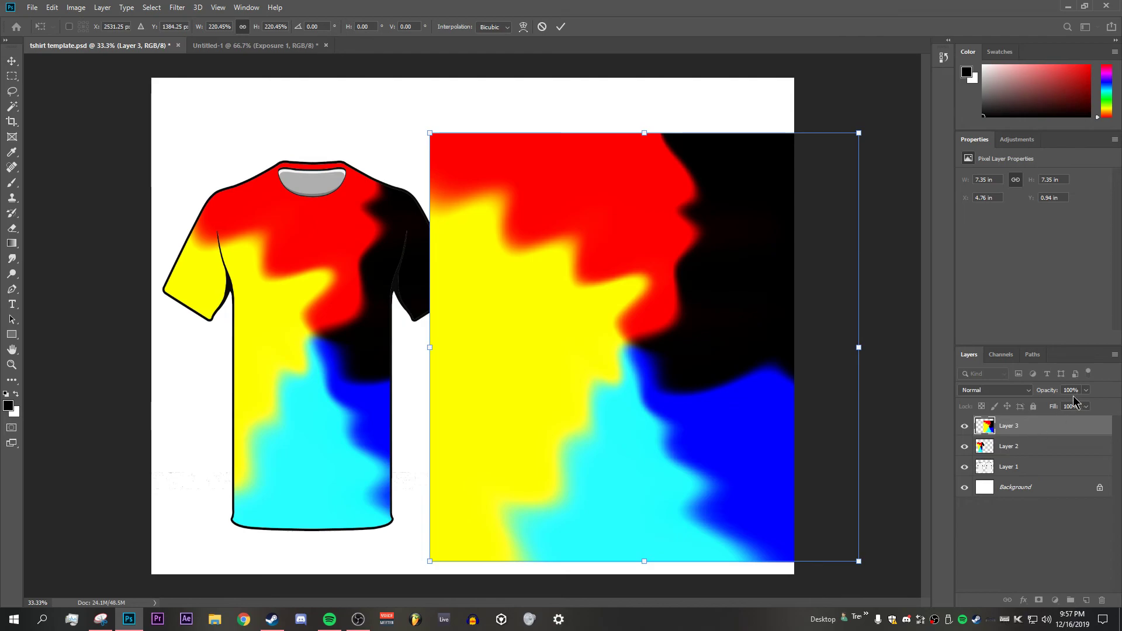
pyautogui.moveTo(479, 185)
pyautogui.mouseDown()
pyautogui.moveTo(693, 398)
pyautogui.moveTo(500, 190)
pyautogui.mouseUp()
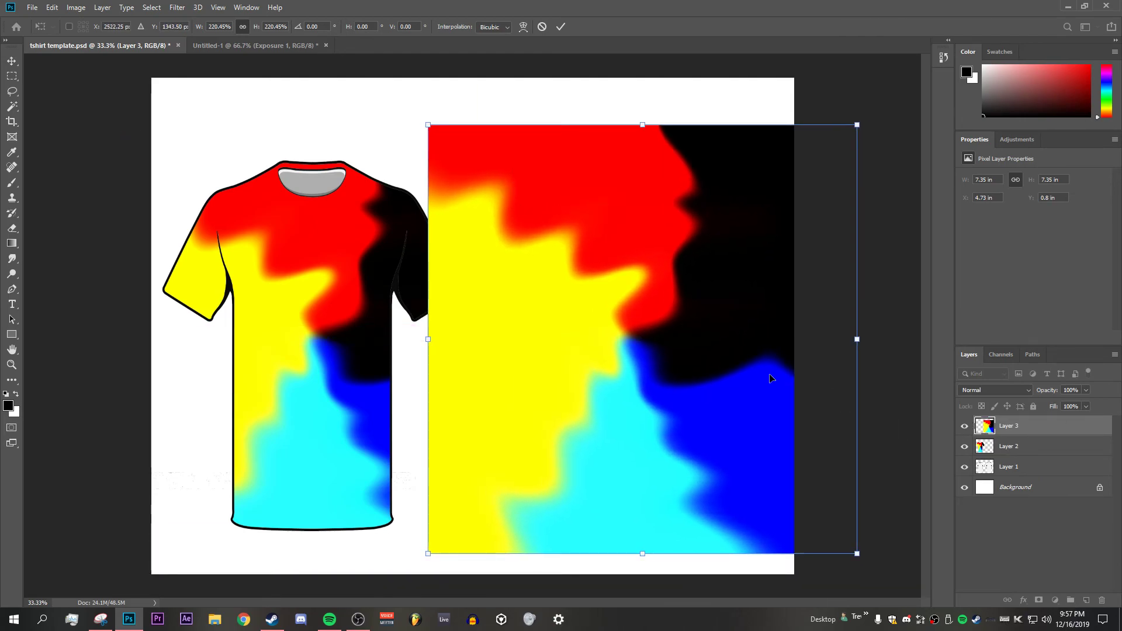
pyautogui.click(965, 430)
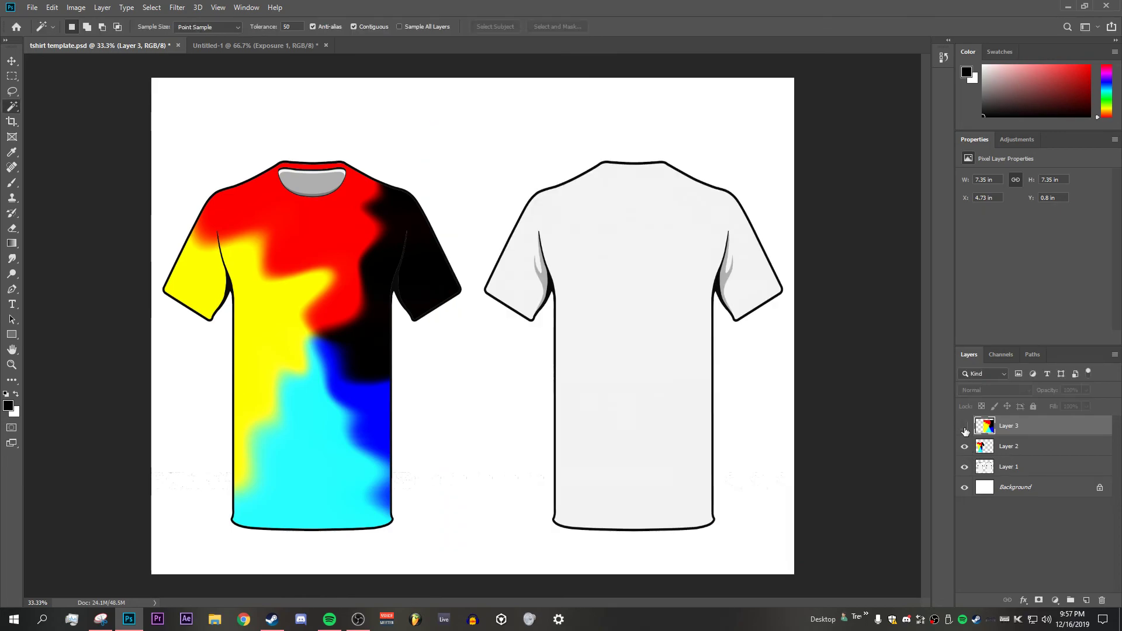
# - On Layer 1, select the back shirt's fabric and sleeve shading with the Magic Wand, and invert the selection
pyautogui.click(1027, 470)
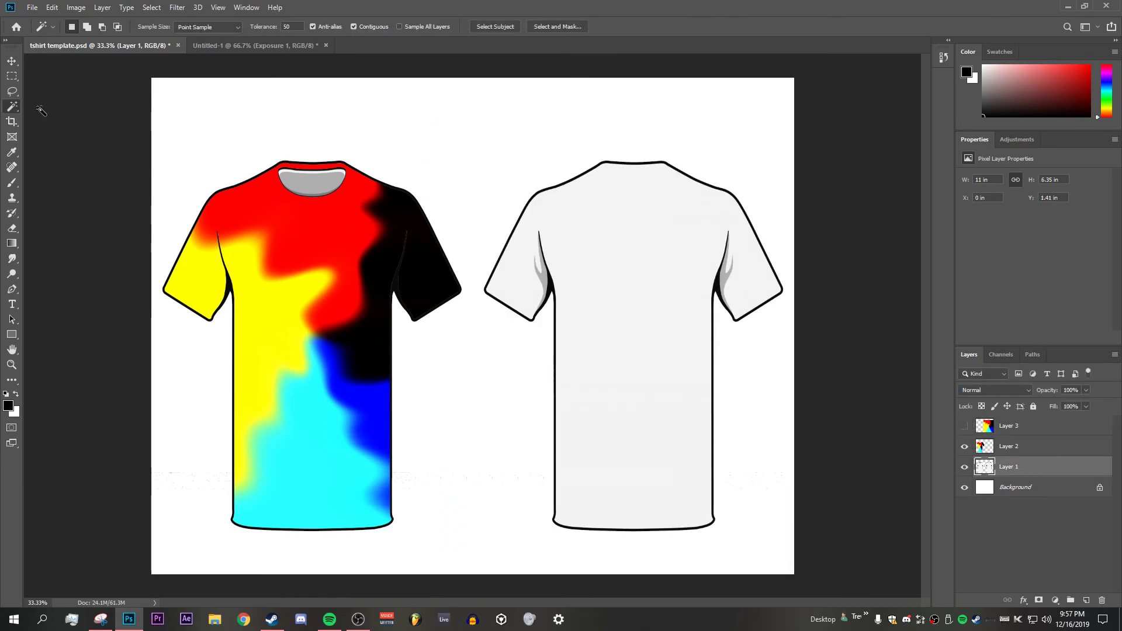
pyautogui.click(630, 259)
pyautogui.keyDown('shift'); pyautogui.click(725, 287); pyautogui.keyUp('shift')
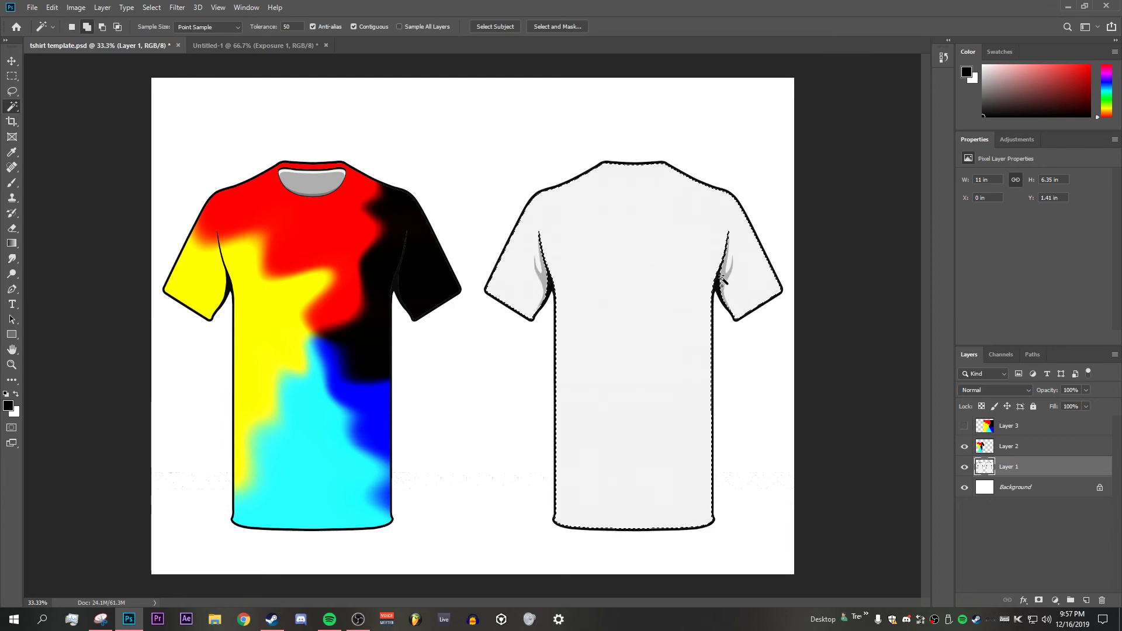
pyautogui.rightClick(623, 260)
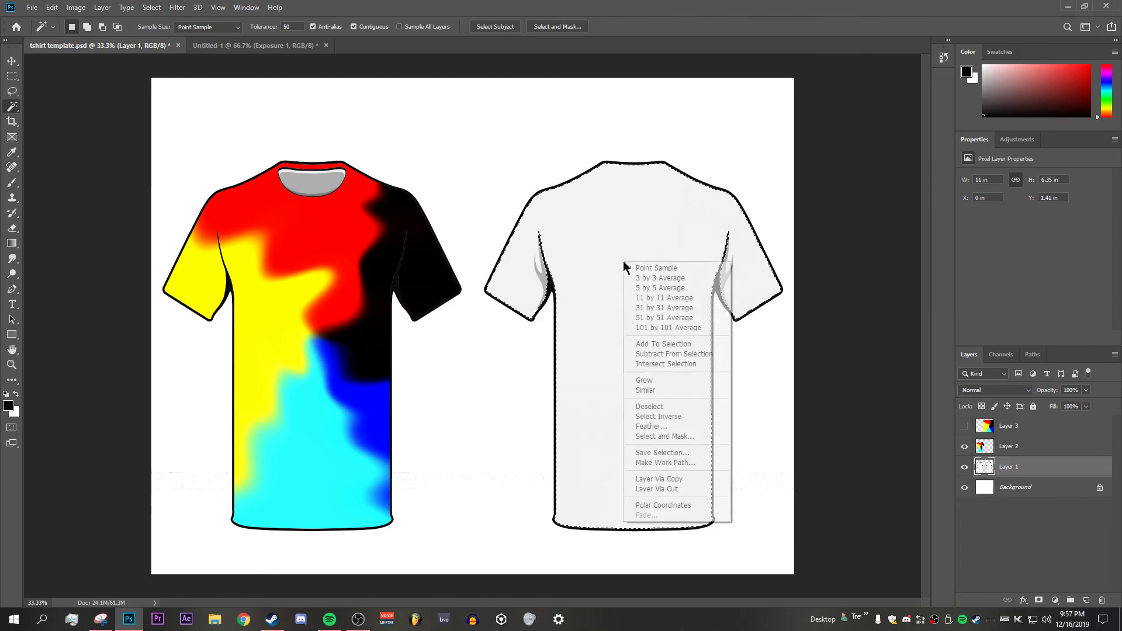
pyautogui.click(665, 415)
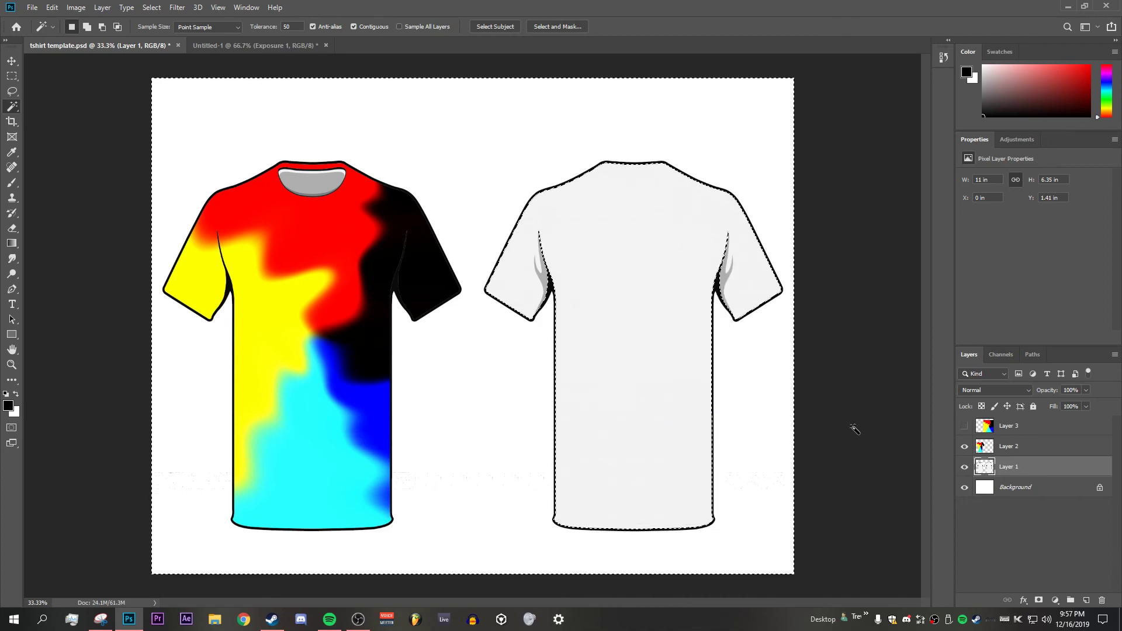
# - Show Layer 3, delete the part of the graphic outside the back shirt, and clear the selection
pyautogui.click(988, 429)
pyautogui.click(965, 427)
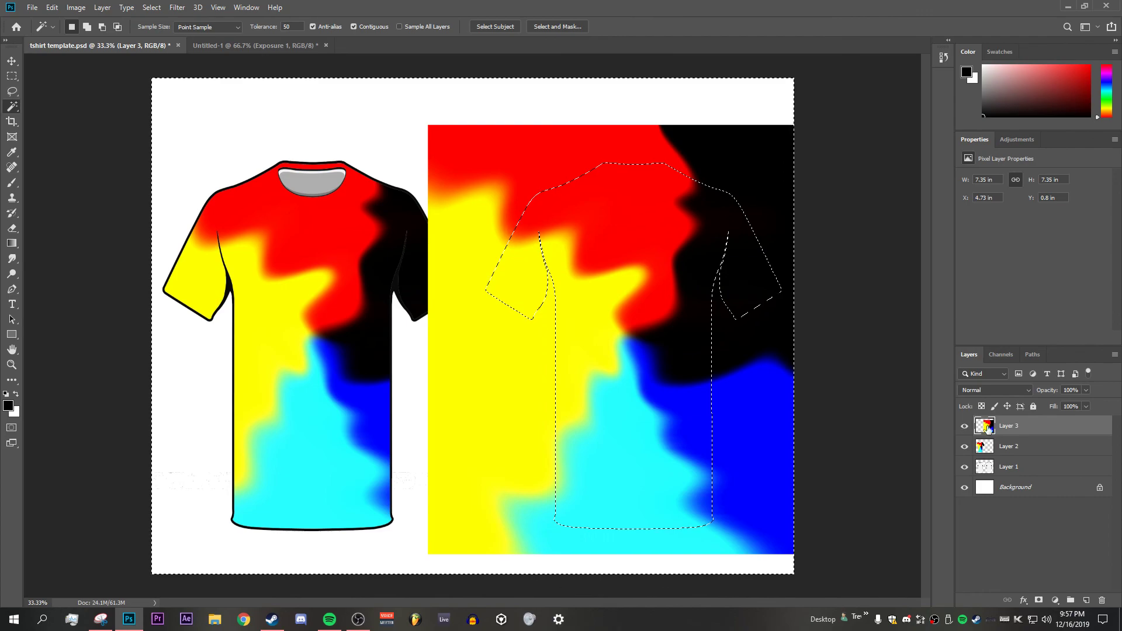
pyautogui.press('Delete')
pyautogui.hotkey('ctrl', 'd')
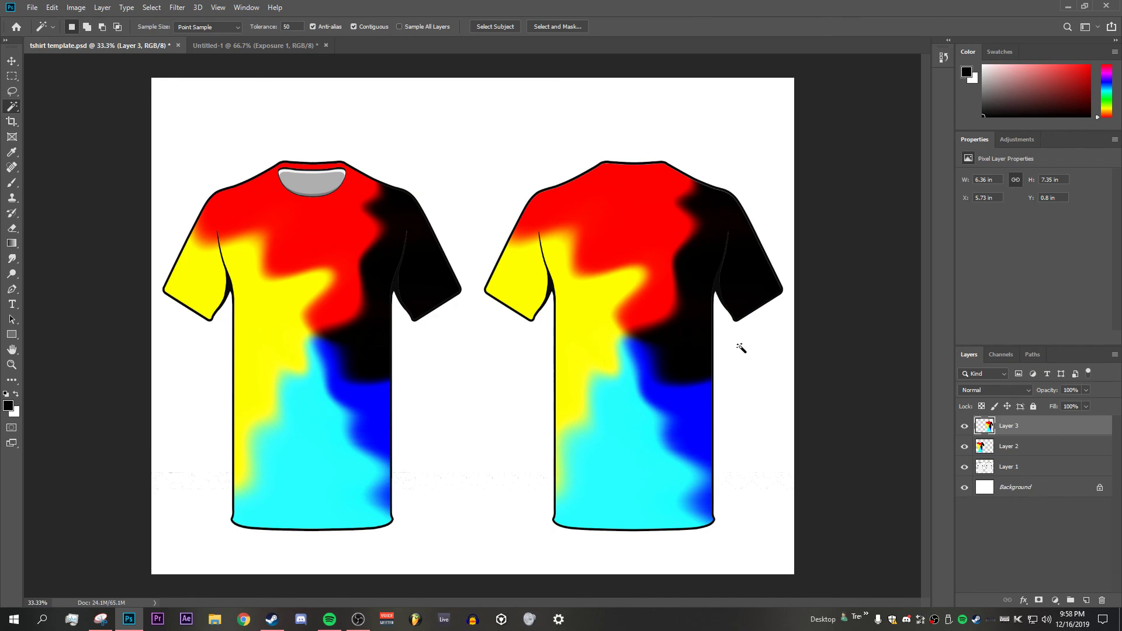
pyautogui.click(358, 619)
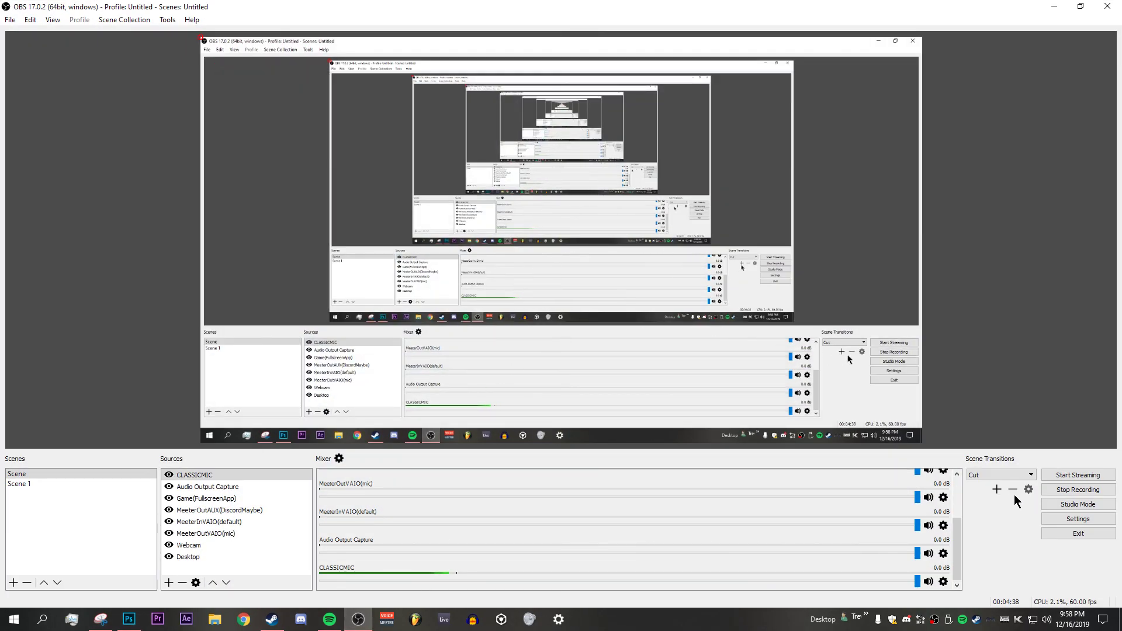